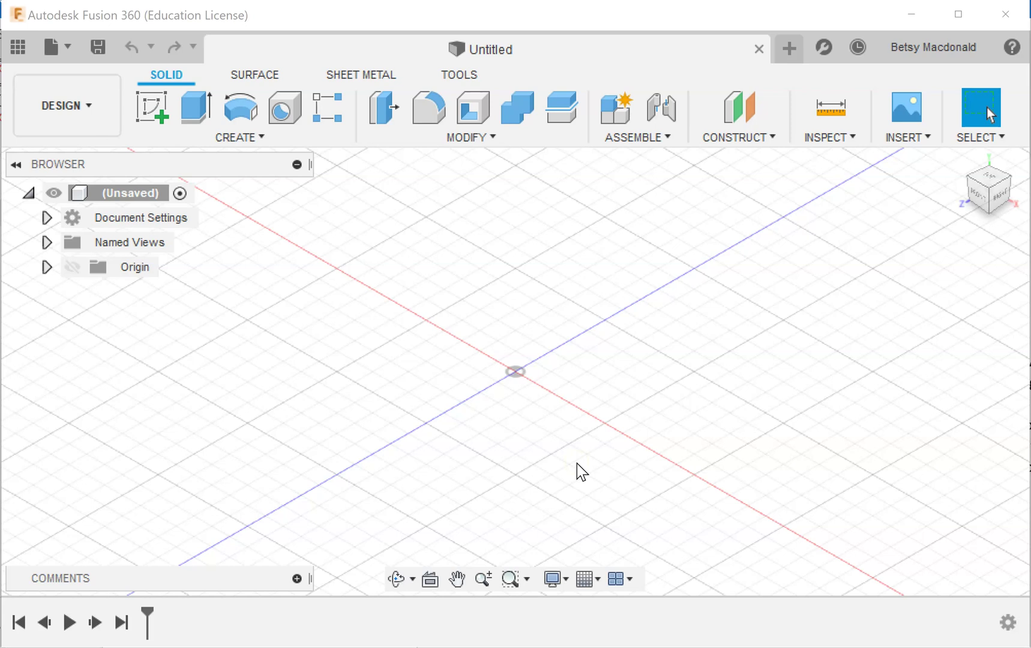
Start a new sketch on the horizontal plane.
click(161, 109)
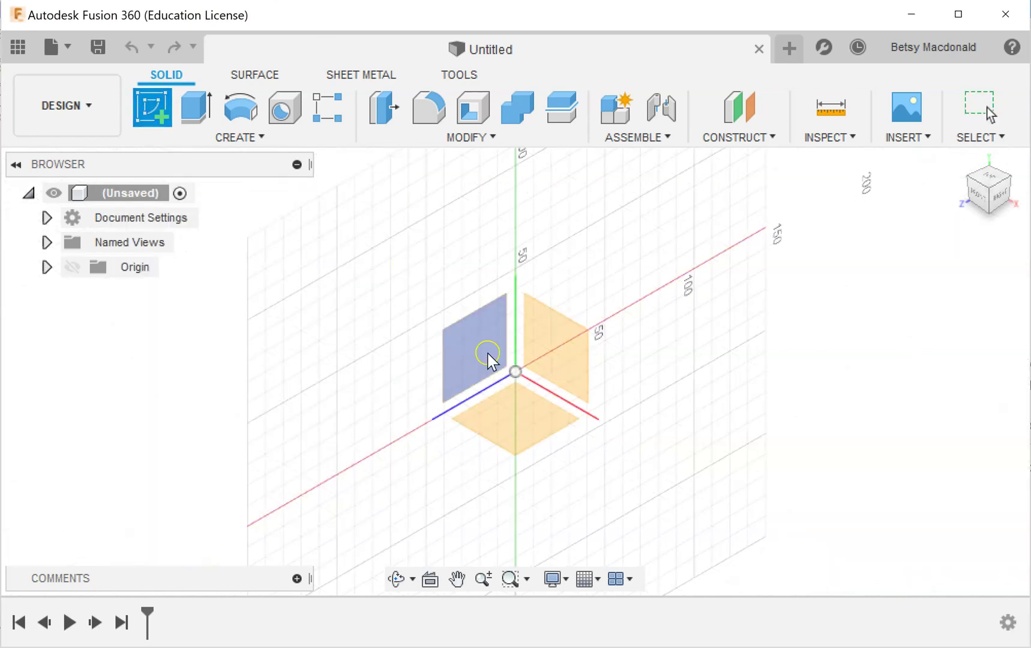
click(533, 430)
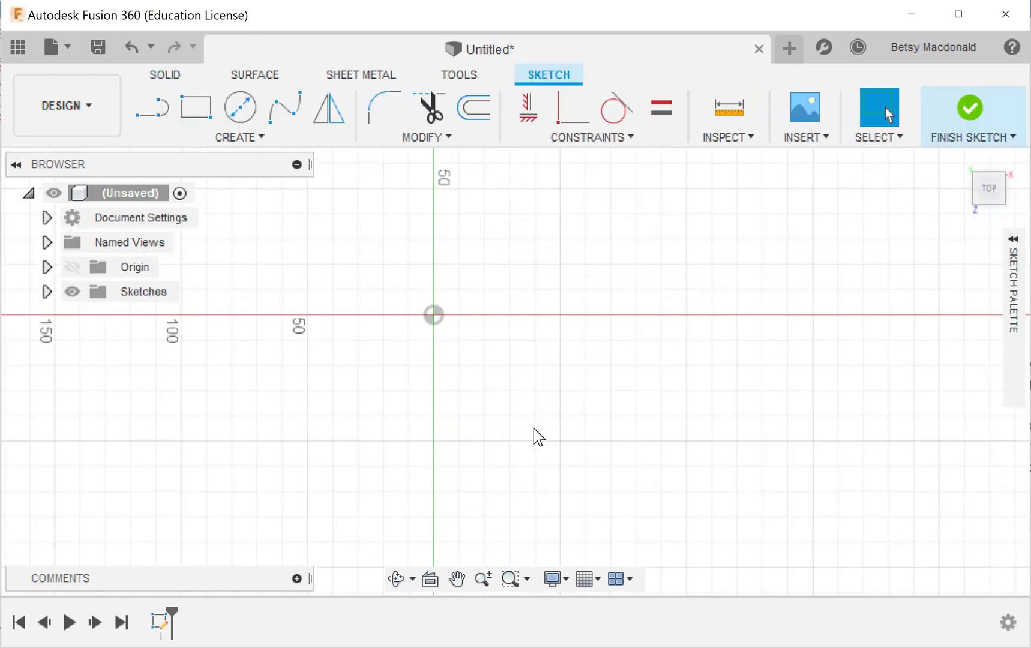
mouse_move(467, 357)
middle_down()
mouse_move(546, 371)
mouse_move(534, 381)
middle_up()
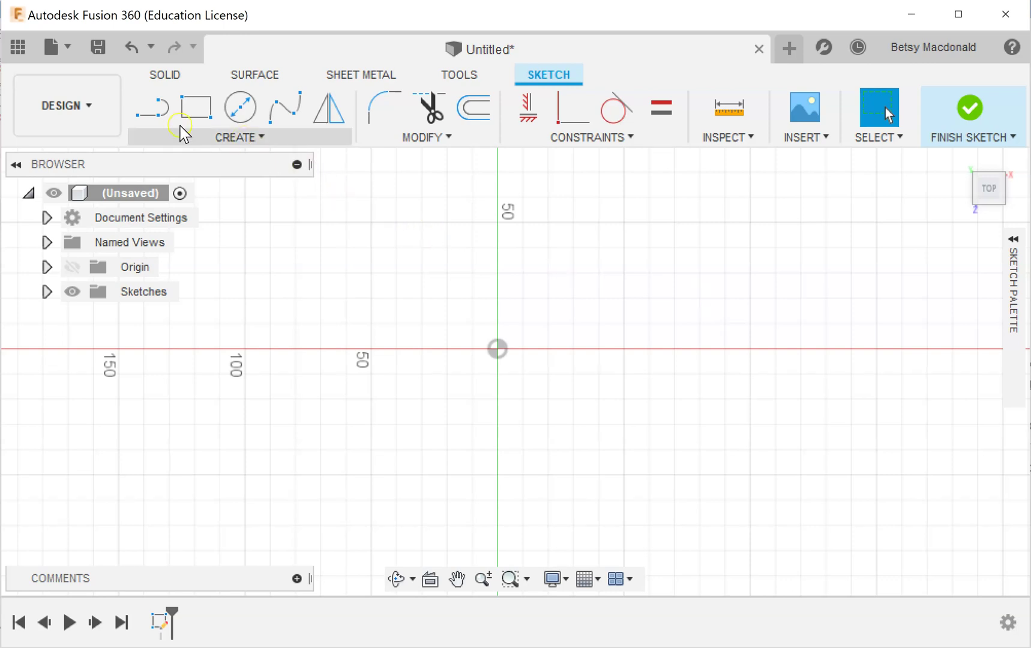
Start an Edge Polygon at the origin with its first edge 100 mm long at 0 degrees along the red axis.
click(293, 107)
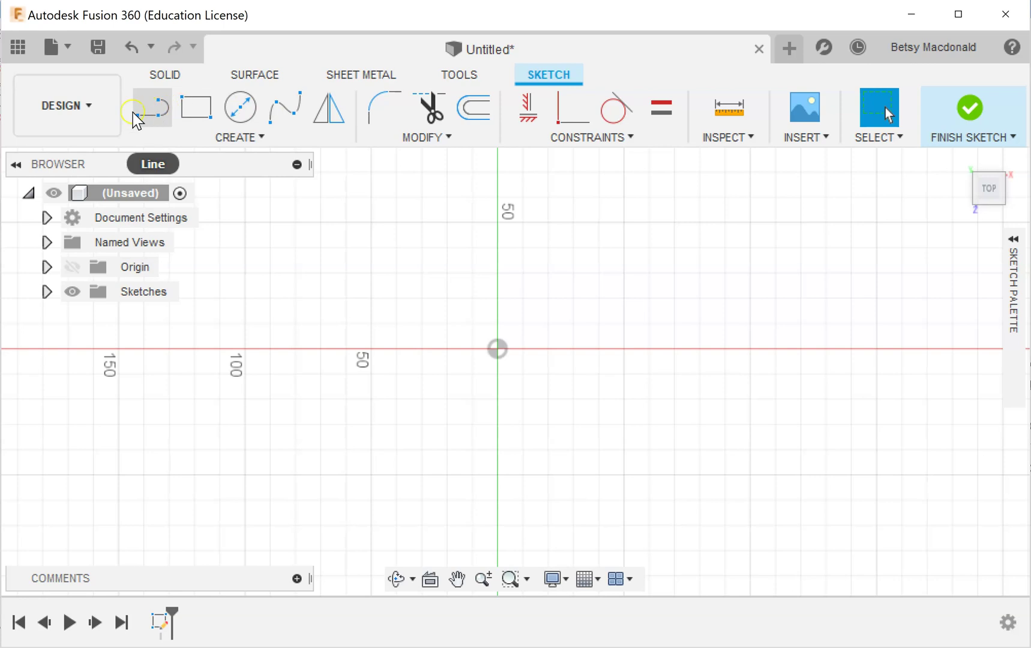
click(239, 138)
click(245, 253)
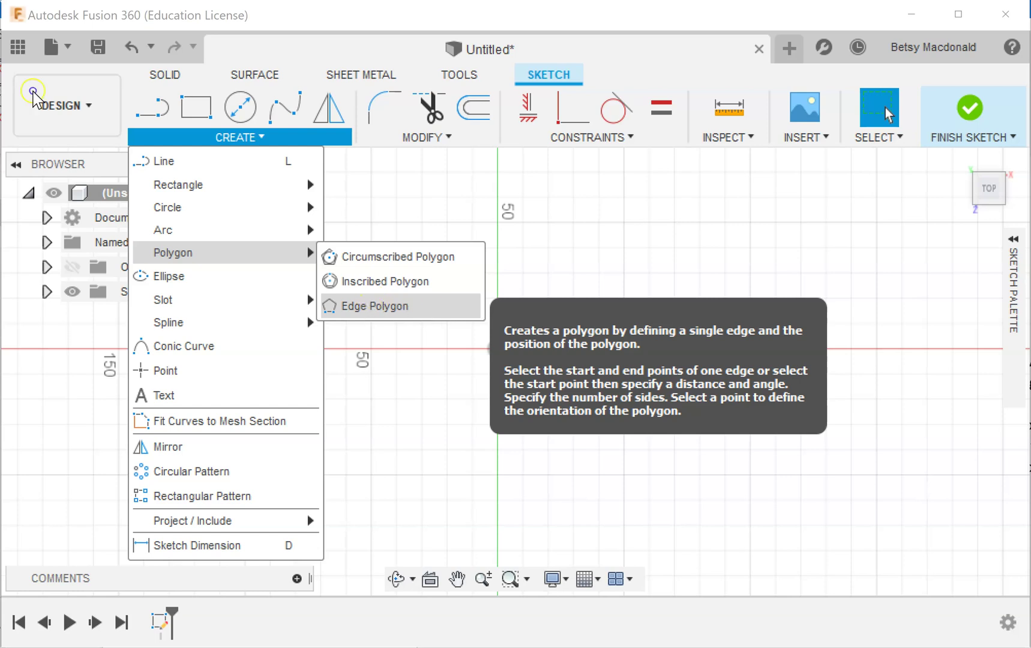
click(371, 306)
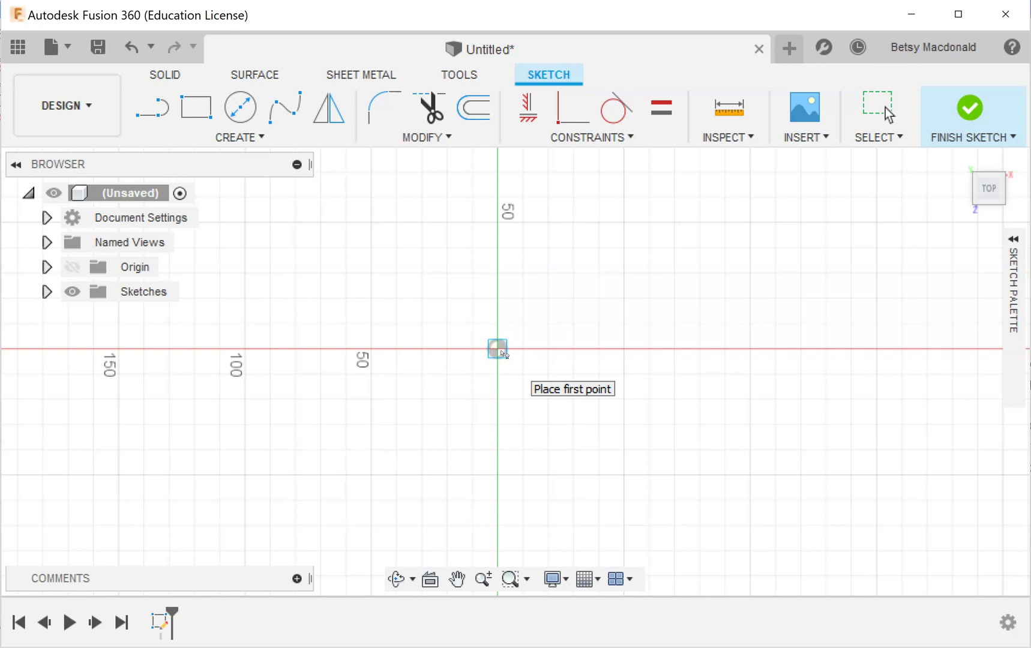
click(498, 349)
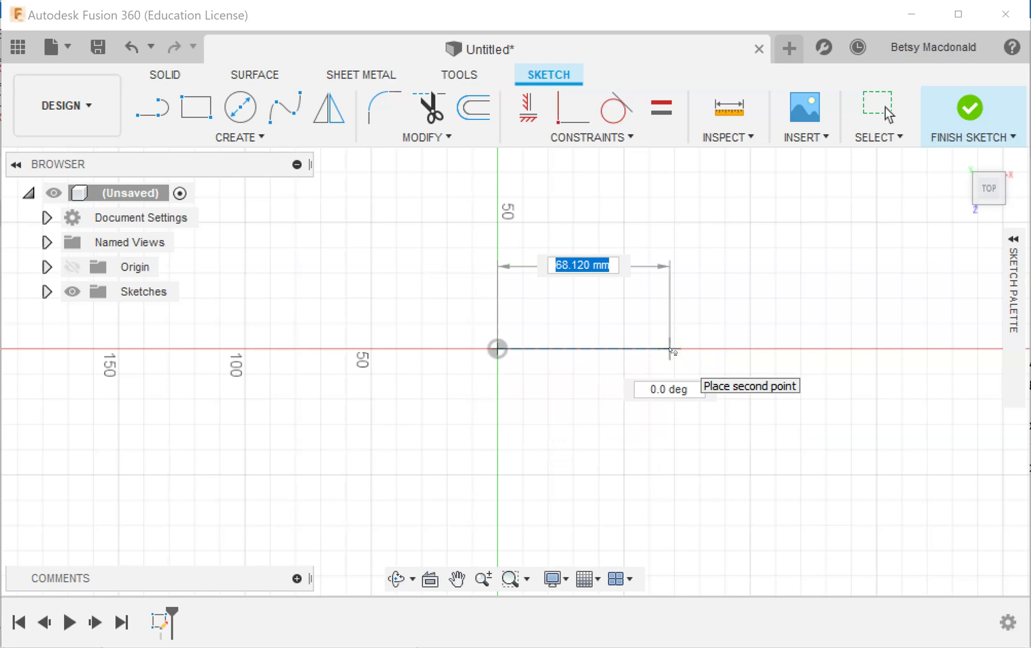
click(497, 348)
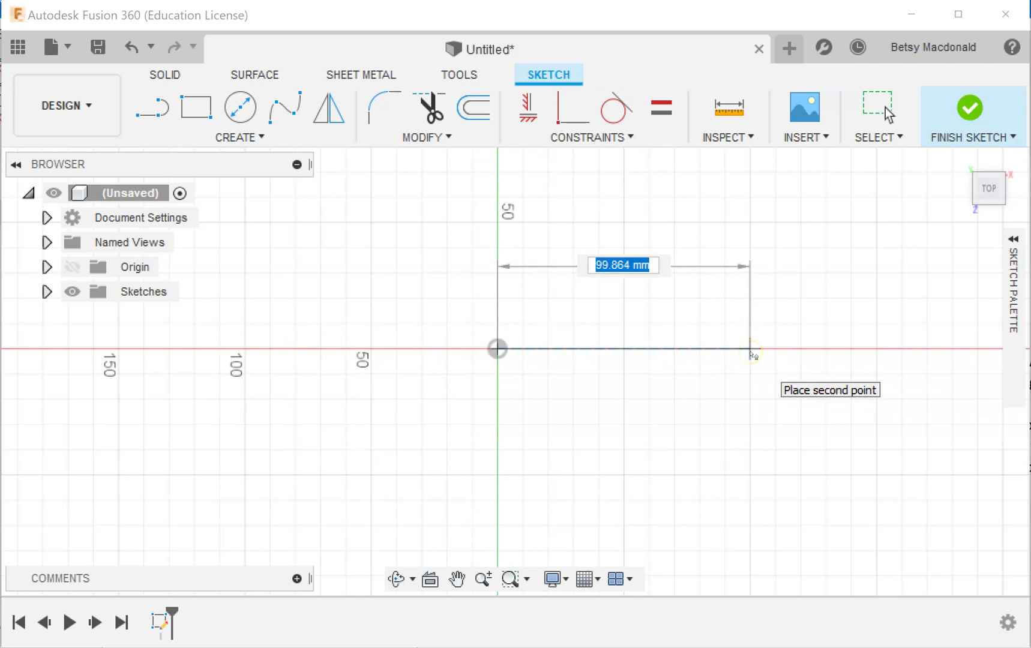
text(100)
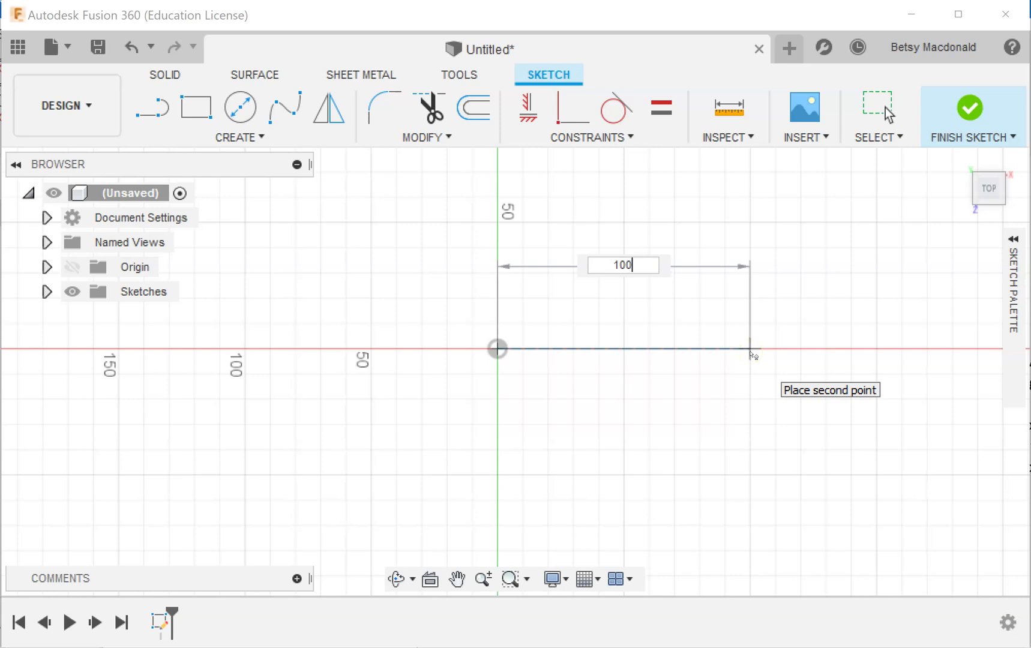
key(Tab)
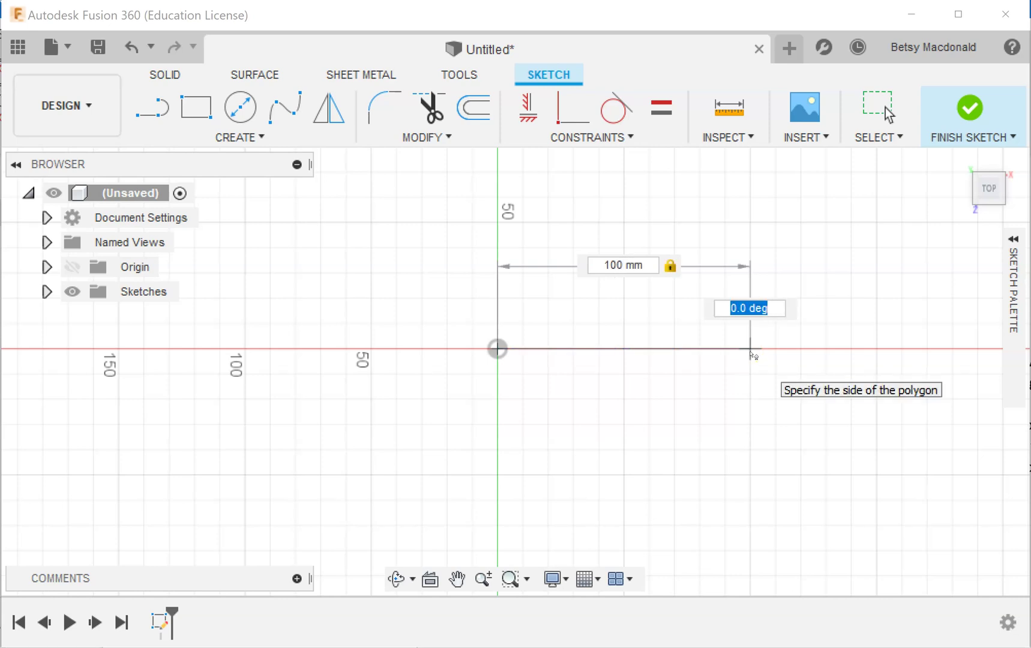
key(Tab)
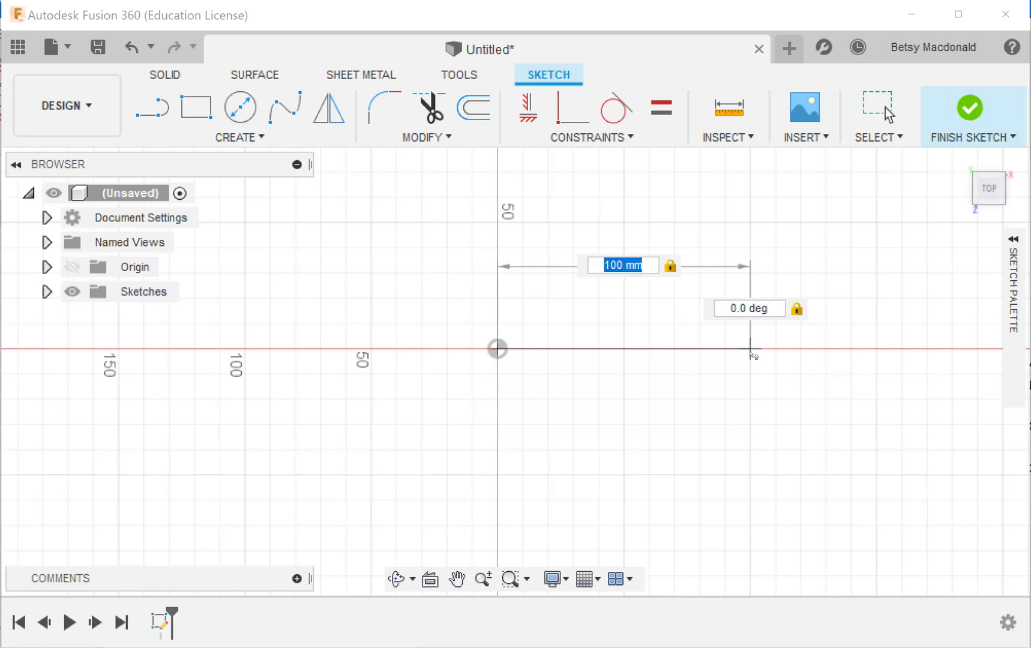
click(750, 358)
Give the polygon 12 edges and complete it above the red axis.
scroll(721, 309, down, 5)
scroll(720, 311, down, 3)
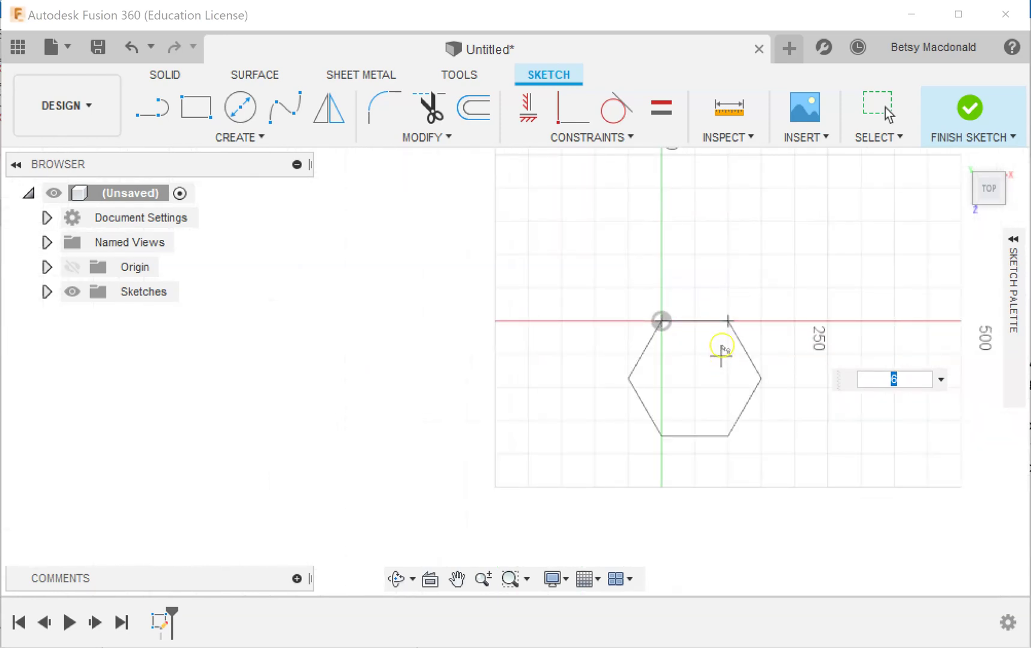
middle_drag(723, 284, 545, 341)
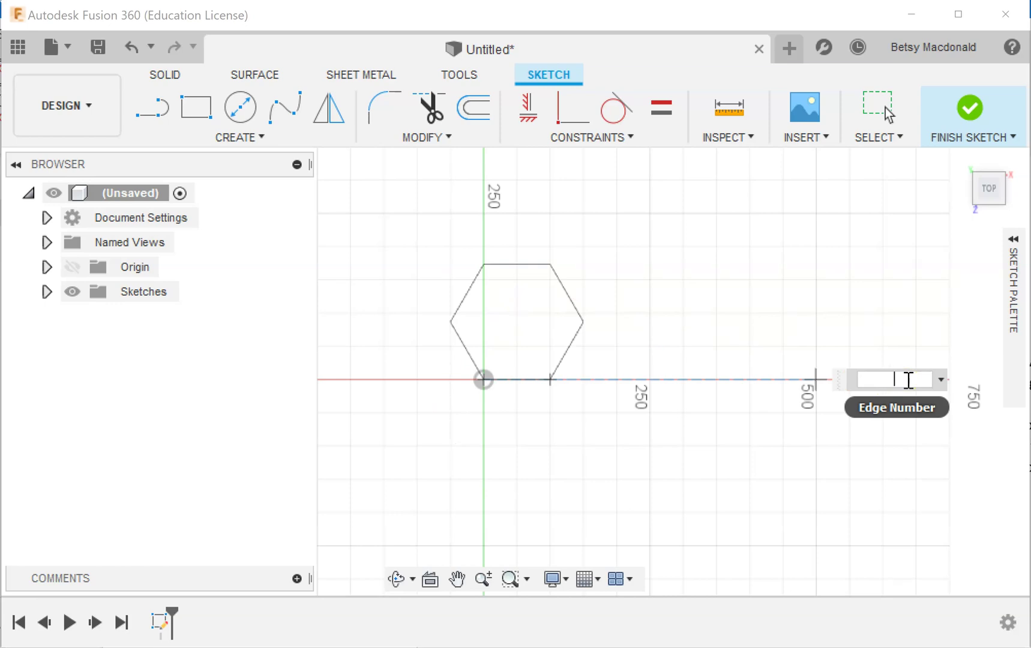
text(3)
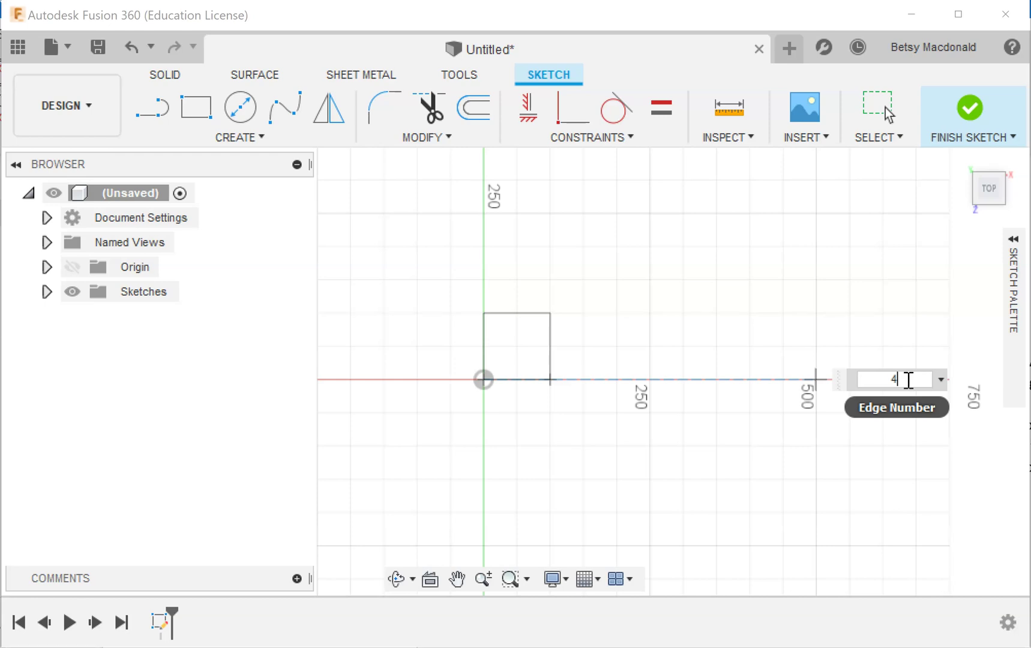
text(12)
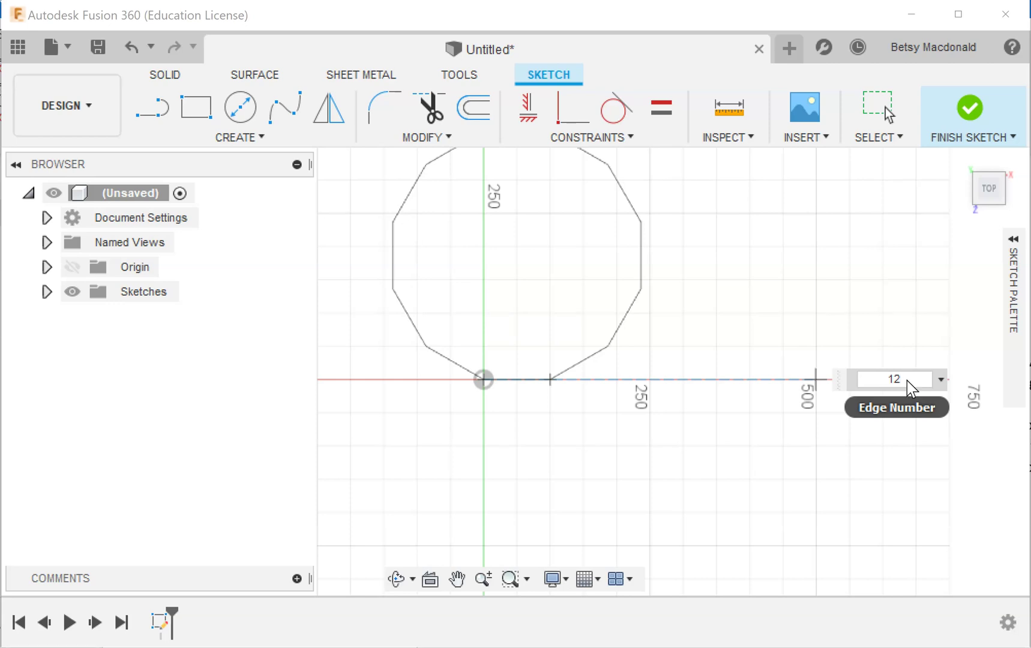
key(Return)
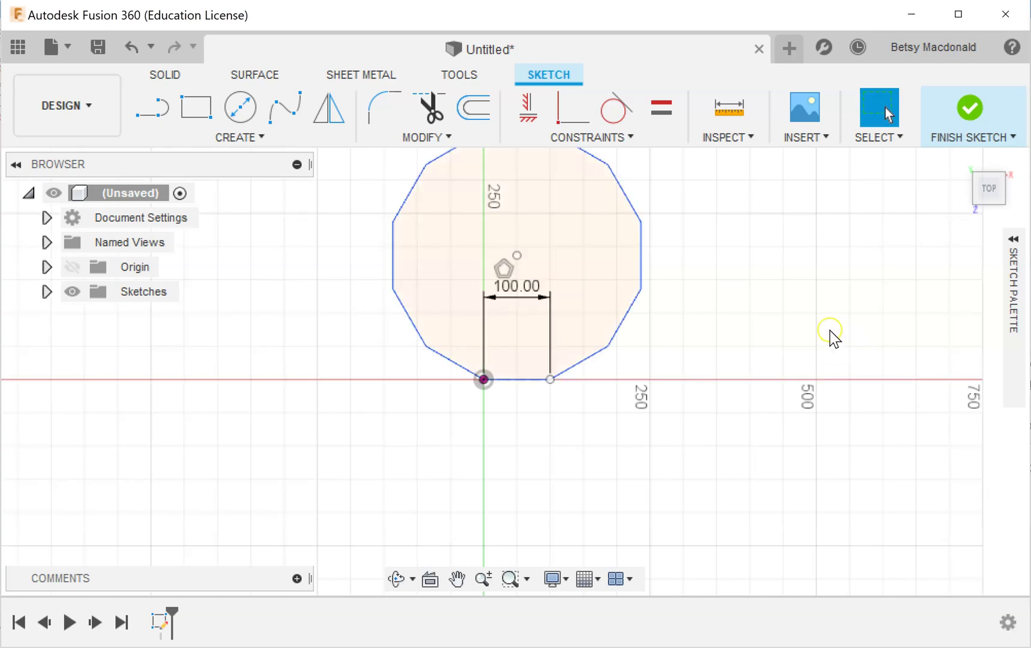
middle_drag(830, 338, 824, 414)
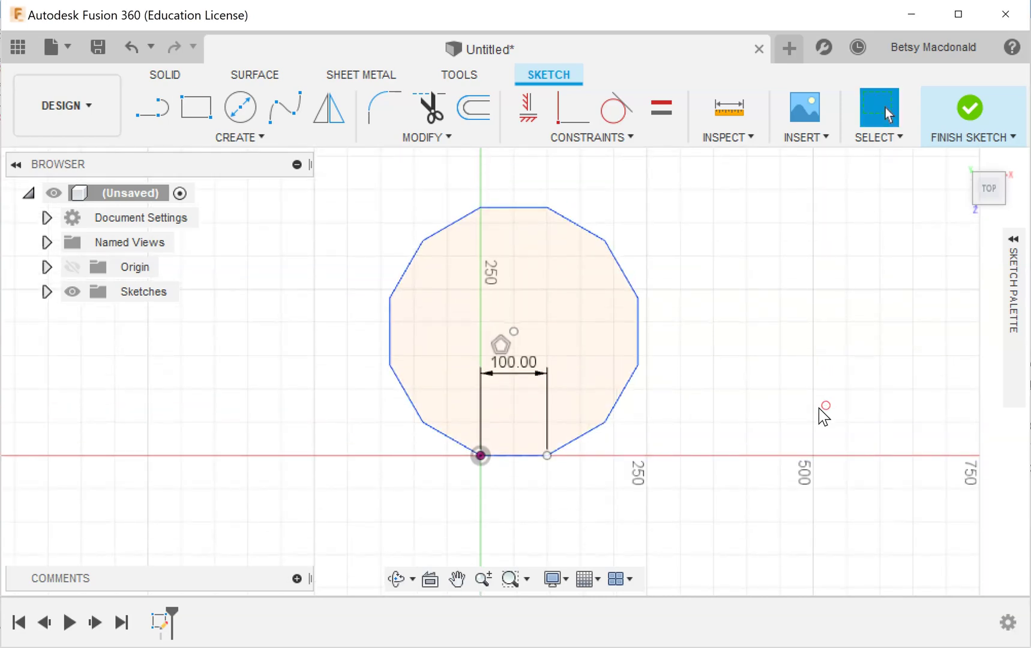
Close the options for the polygon's edge dimension and finish the sketch.
right_click(506, 372)
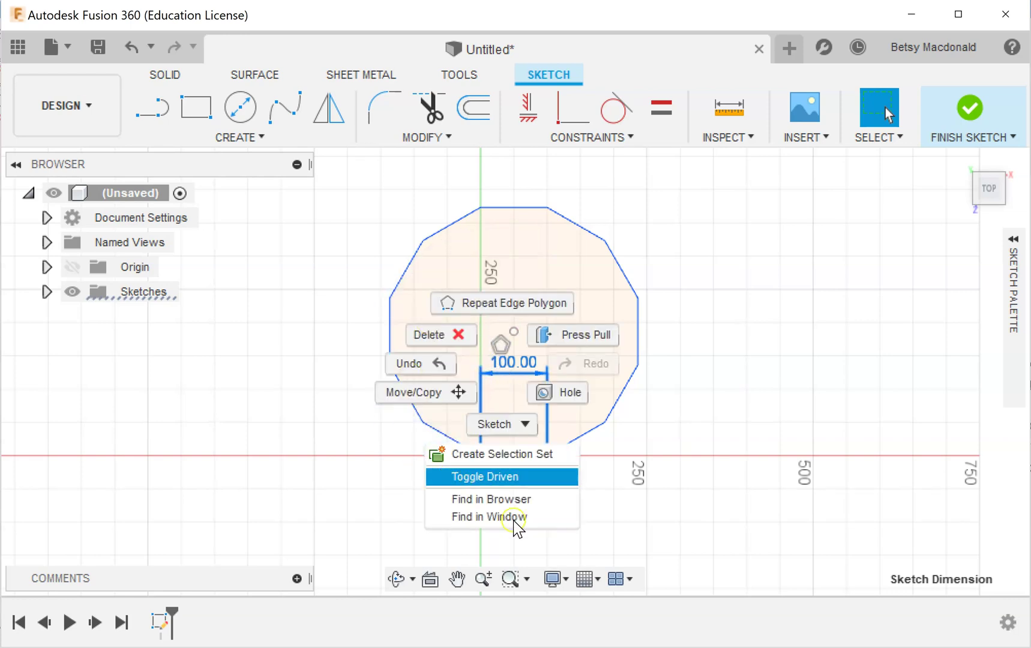
click(754, 367)
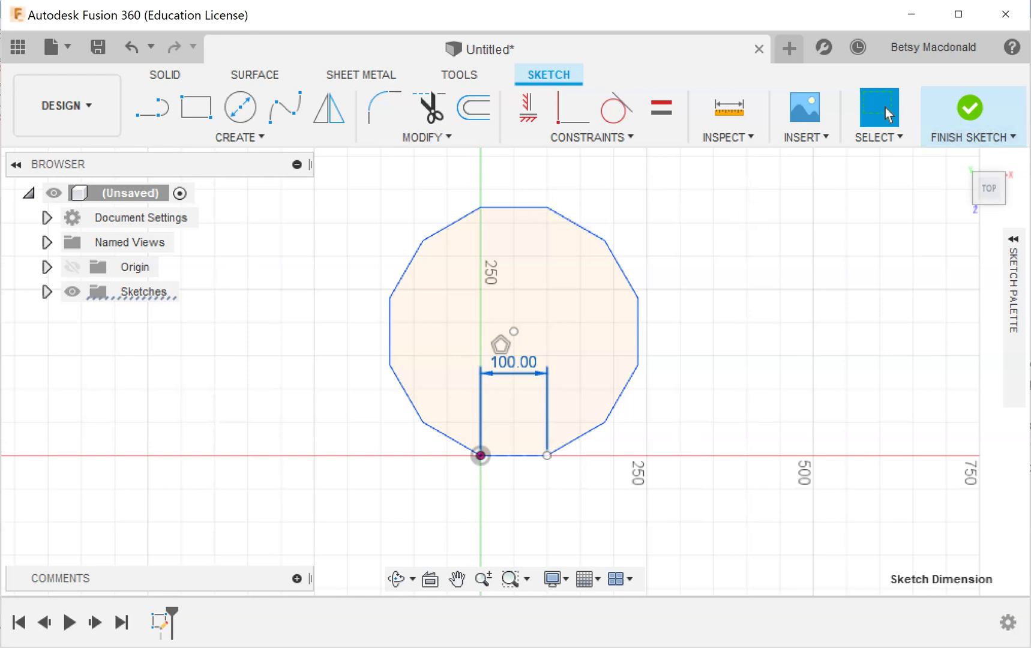
click(984, 113)
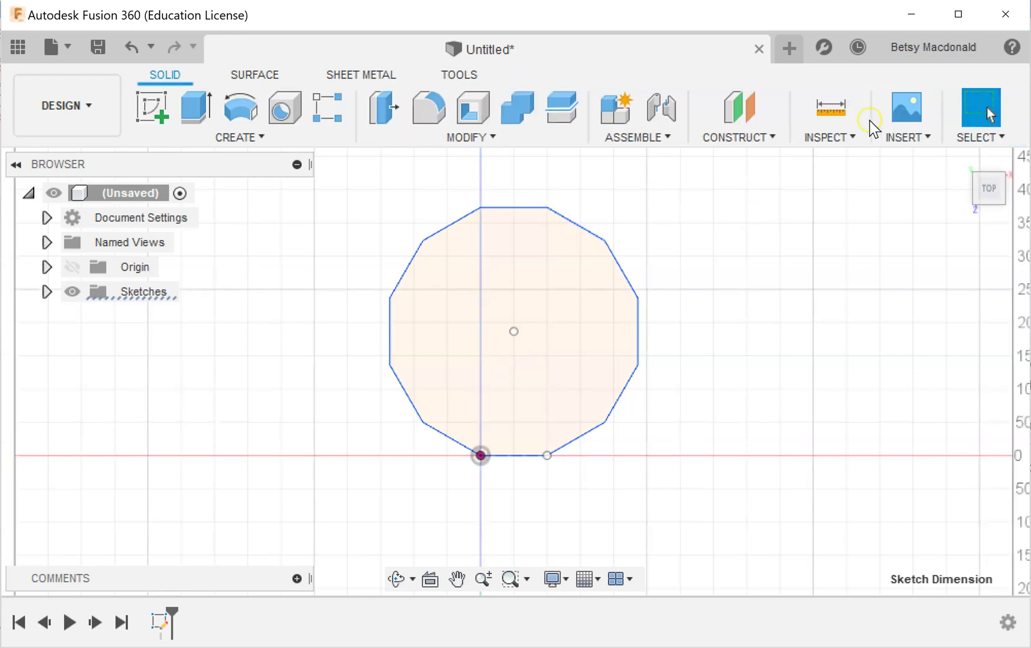
Extrude the twelve-sided profile upward 200 mm as a new body with a taper angle of -45 degrees.
click(194, 110)
click(578, 320)
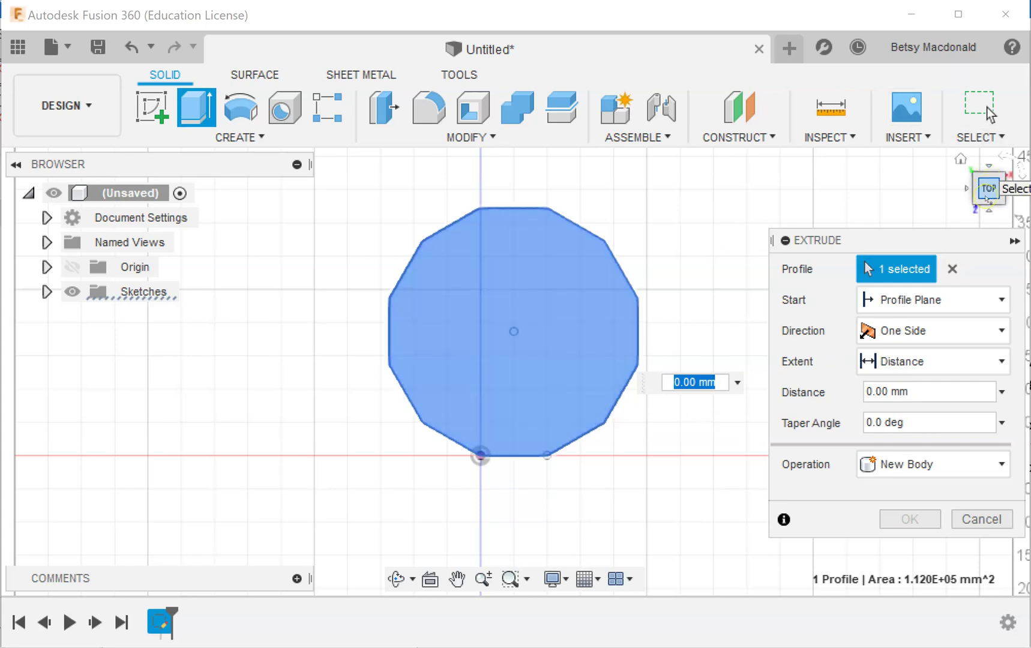
drag(987, 198, 987, 221)
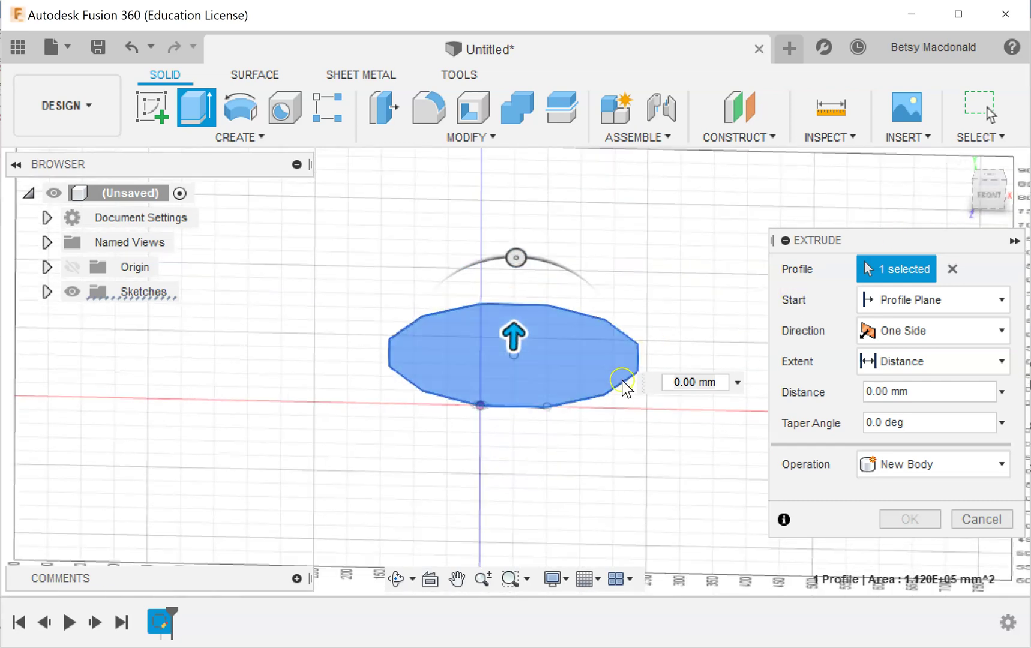
mouse_move(674, 462)
middle_down()
mouse_move(672, 444)
mouse_move(663, 506)
middle_up()
drag(502, 397, 514, 270)
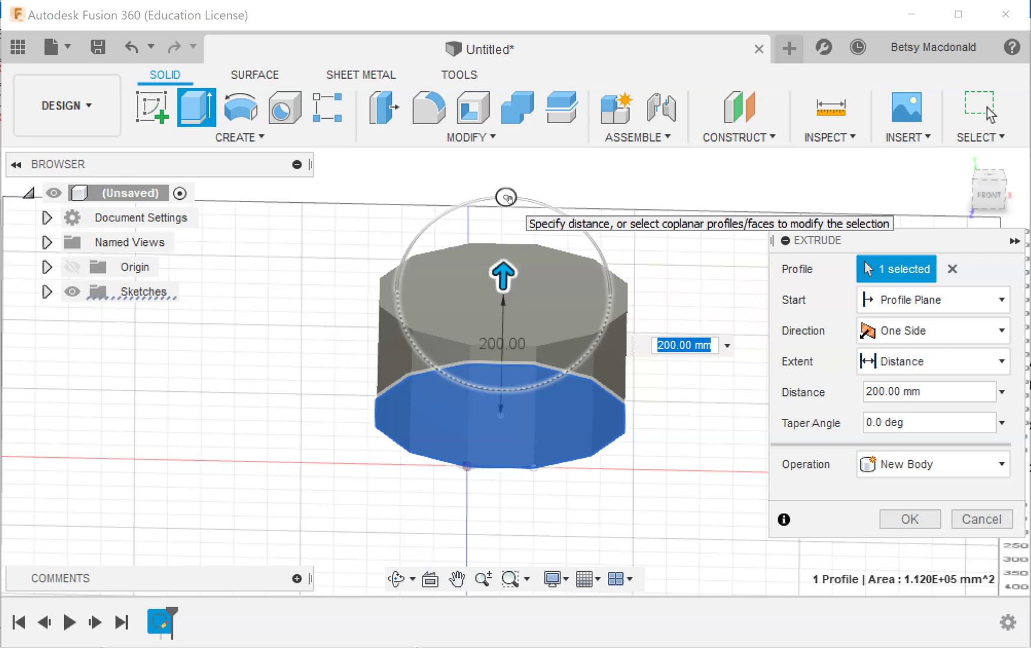
drag(506, 197, 430, 225)
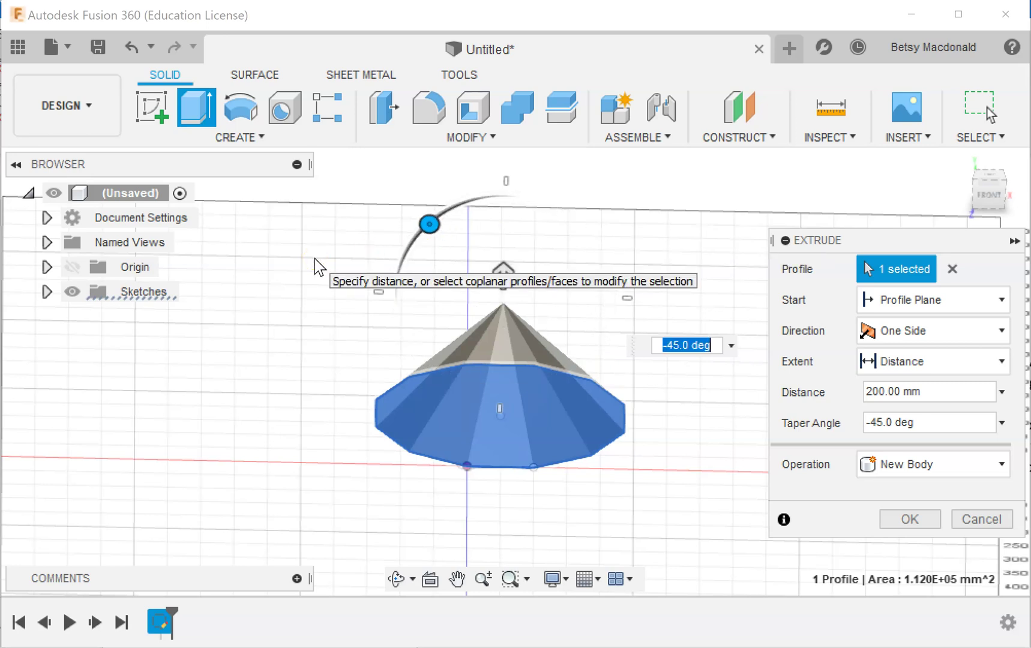
key(Return)
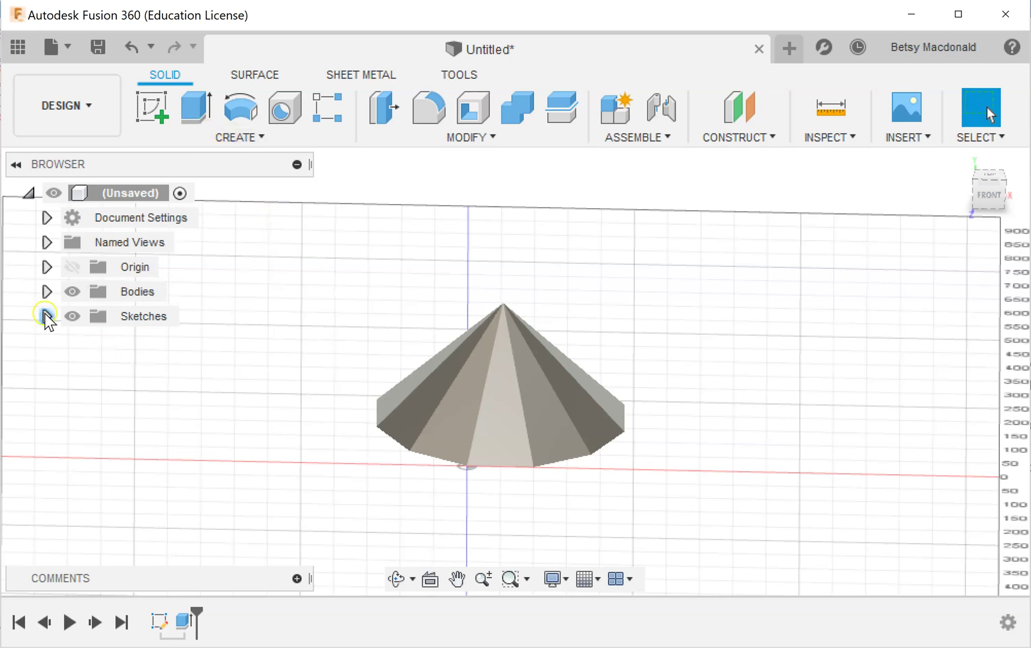
Edit Sketch1 to add a center-diameter circle well away from the polygon, centred at about 1000 mm along the red axis, and finish the sketch.
click(46, 317)
double_click(160, 342)
middle_drag(603, 403, 135, 393)
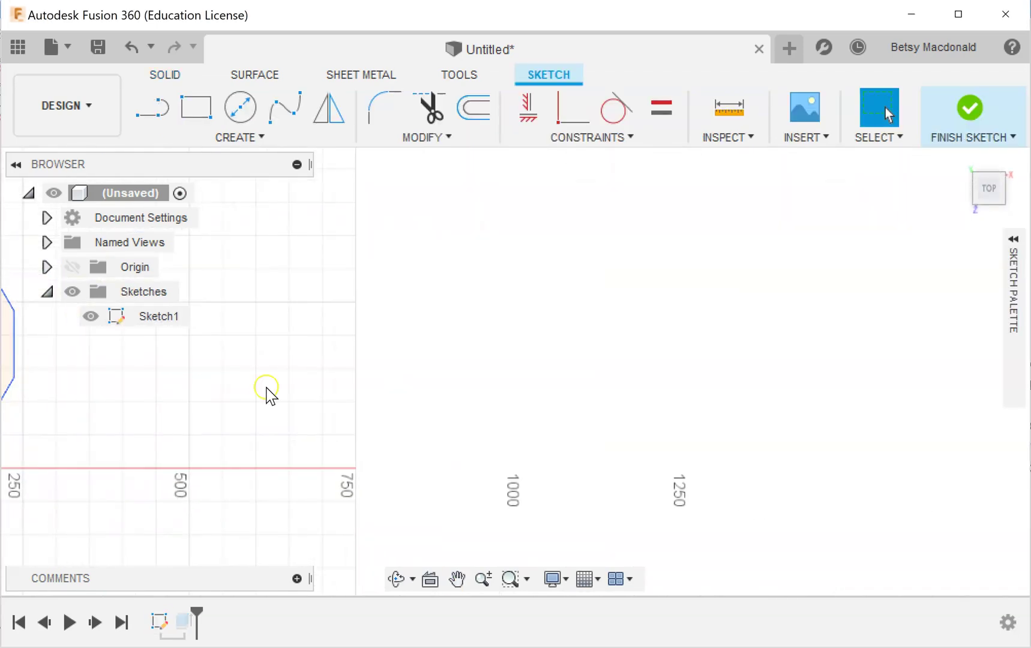
click(247, 117)
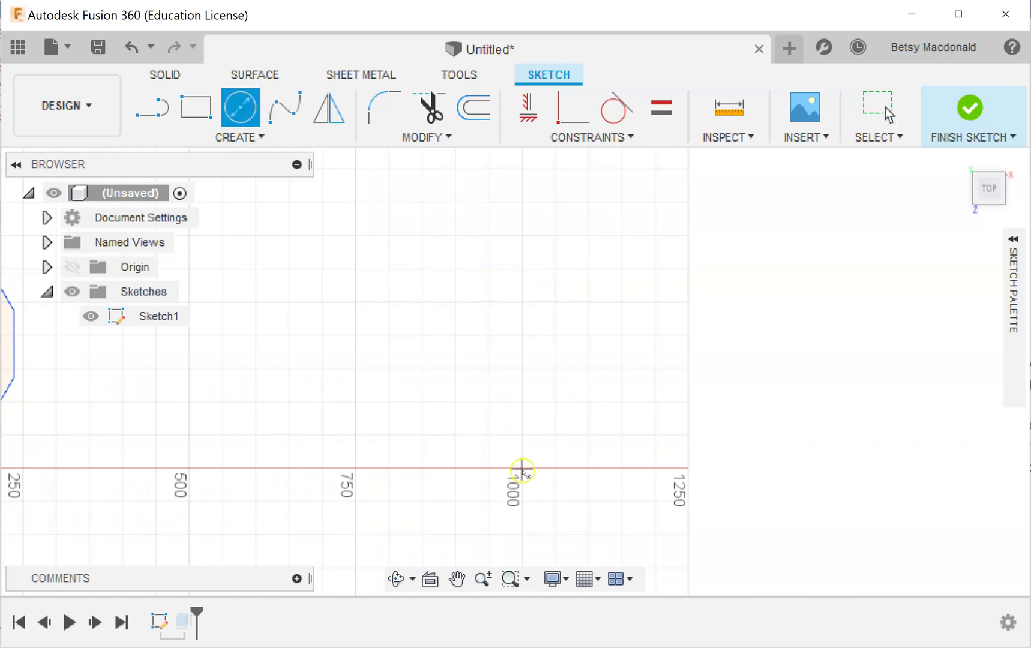
click(521, 369)
click(599, 431)
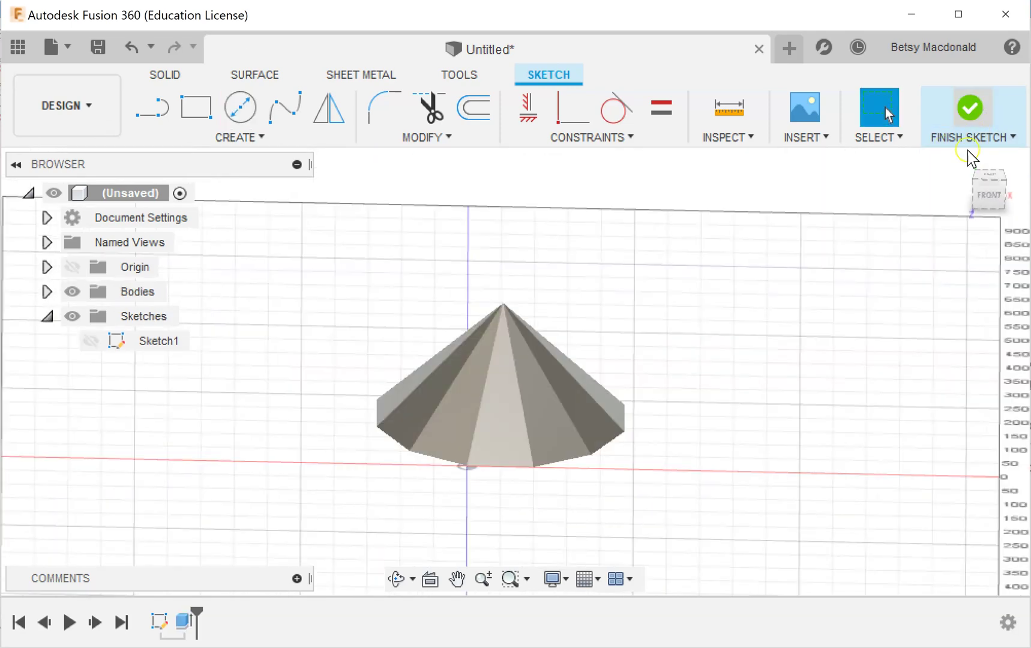
click(970, 109)
Show Sketch1 and extrude the circle upward as a solid with an inward taper, forming a pointed cone.
click(90, 341)
middle_drag(679, 392, 235, 379)
click(203, 109)
click(661, 435)
drag(637, 408, 639, 278)
drag(642, 169, 590, 189)
click(910, 520)
click(826, 515)
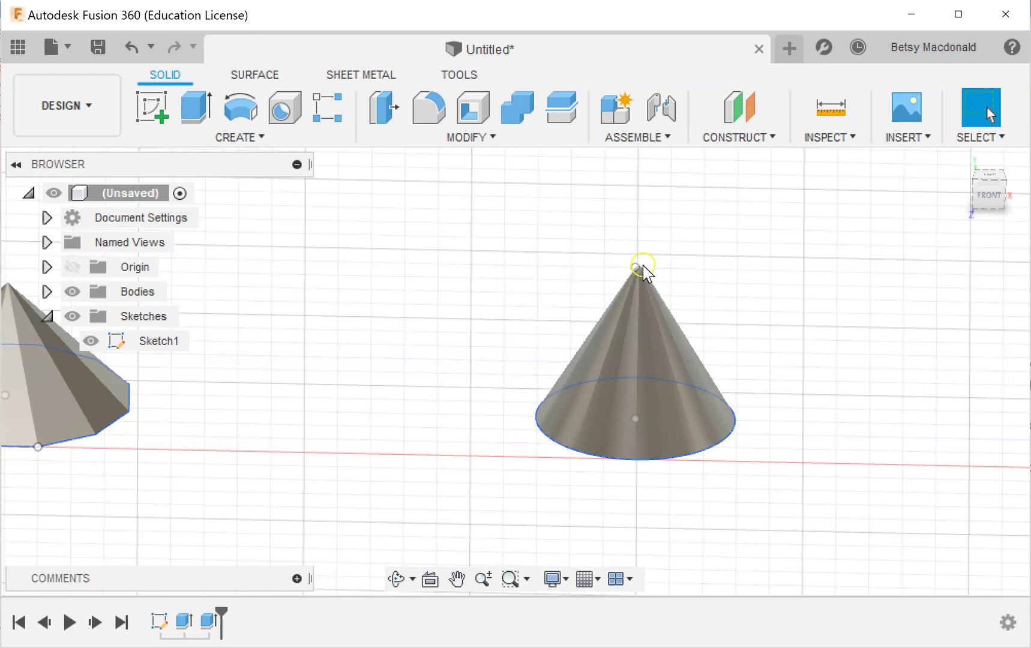
click(262, 138)
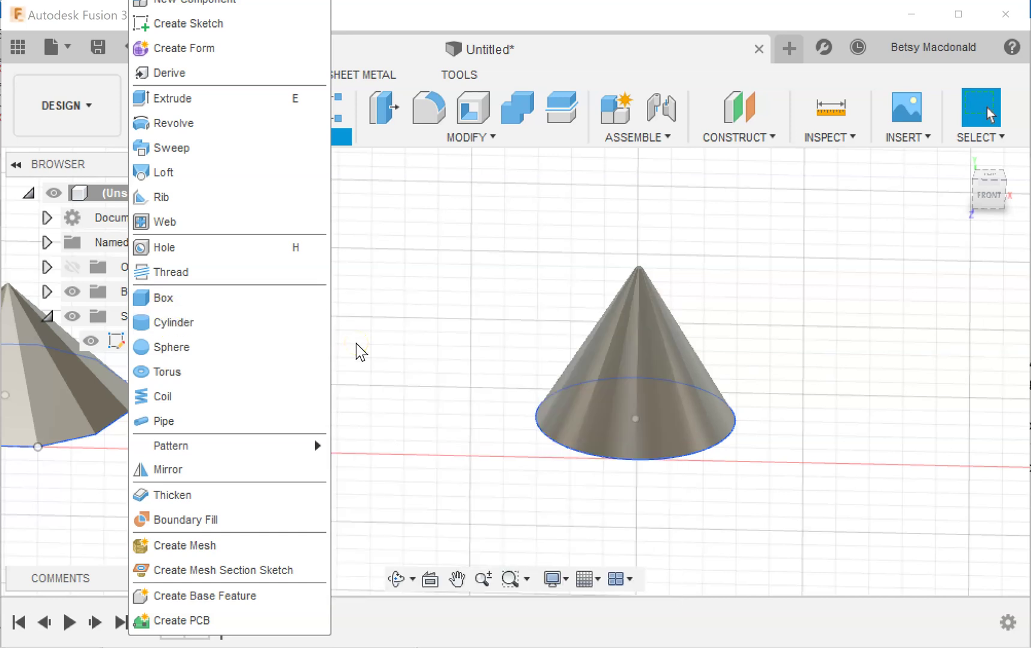
click(170, 303)
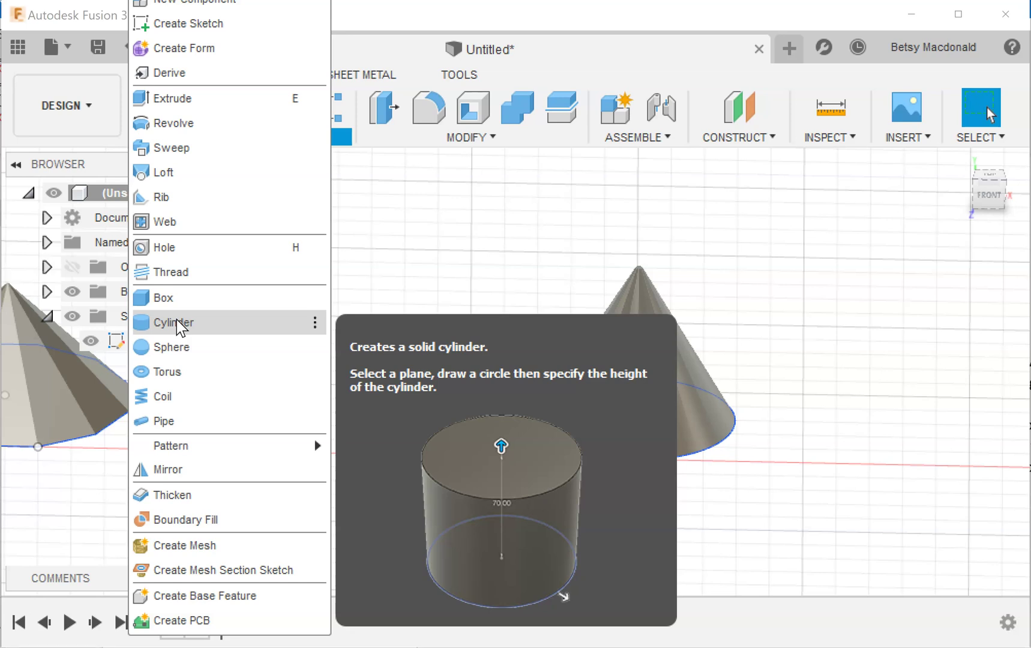
click(417, 249)
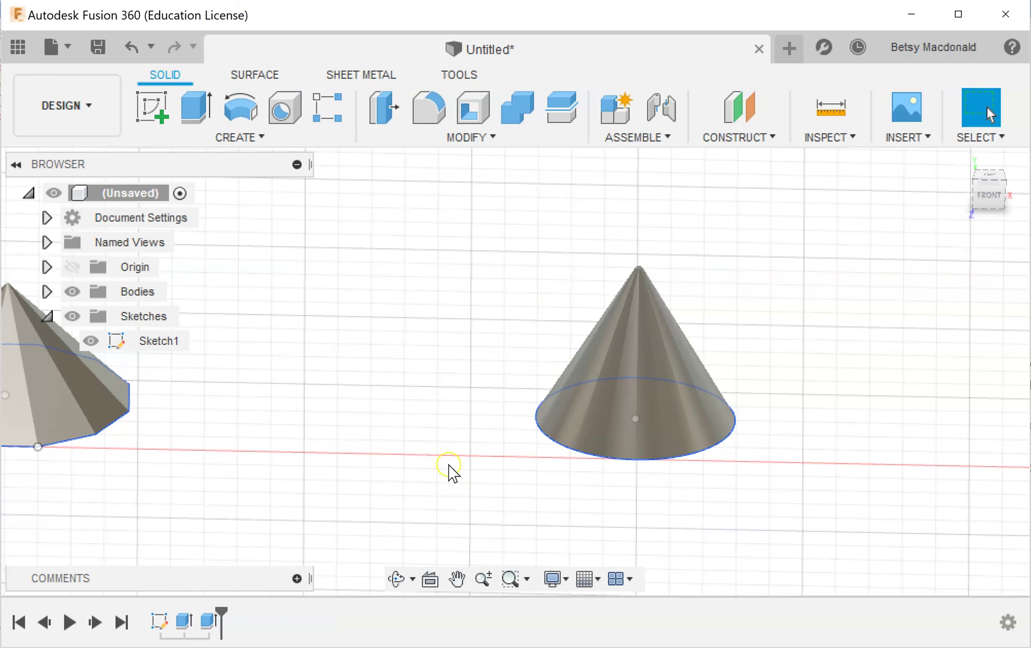
click(273, 143)
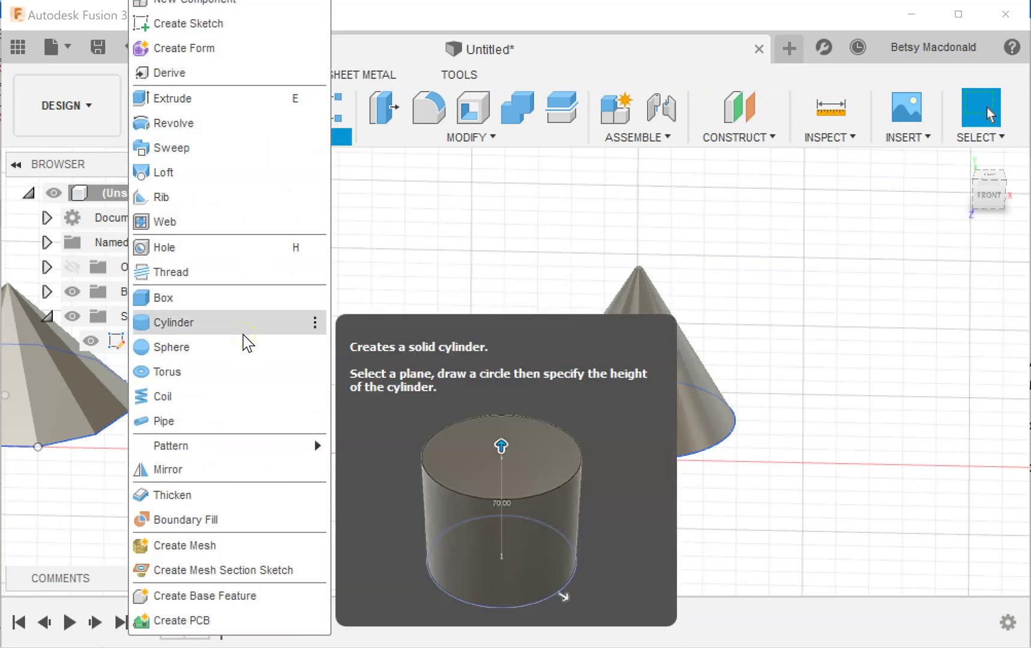
click(417, 229)
middle_drag(380, 272, 771, 194)
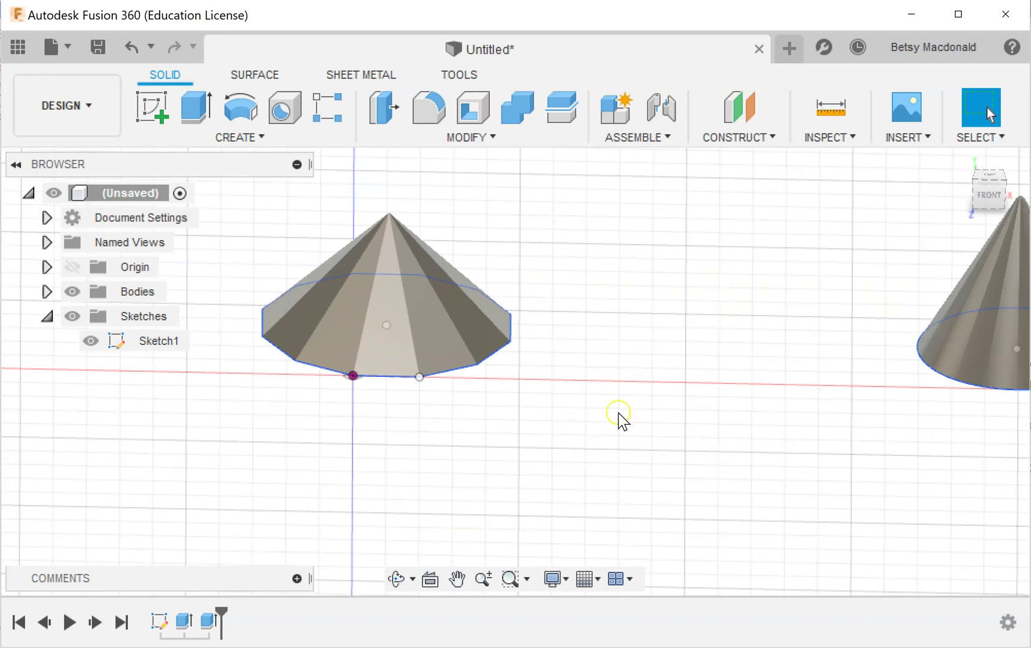
mouse_move(617, 416)
middle_down()
mouse_move(616, 393)
mouse_move(607, 432)
middle_up()
mouse_move(983, 196)
mouse_down()
mouse_move(978, 144)
mouse_move(978, 228)
mouse_up()
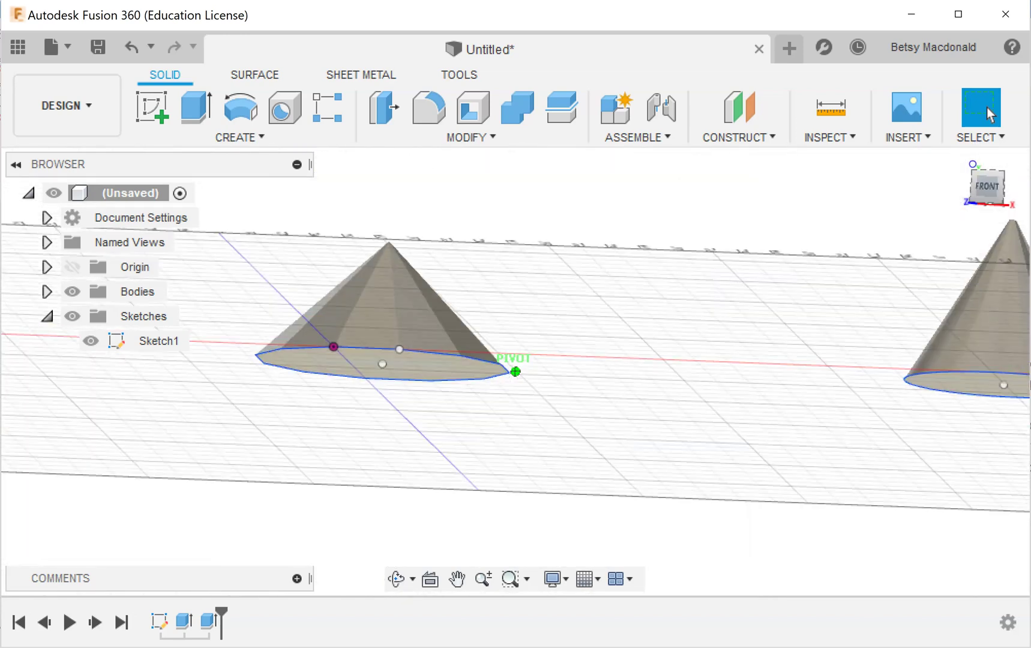
click(384, 106)
click(412, 367)
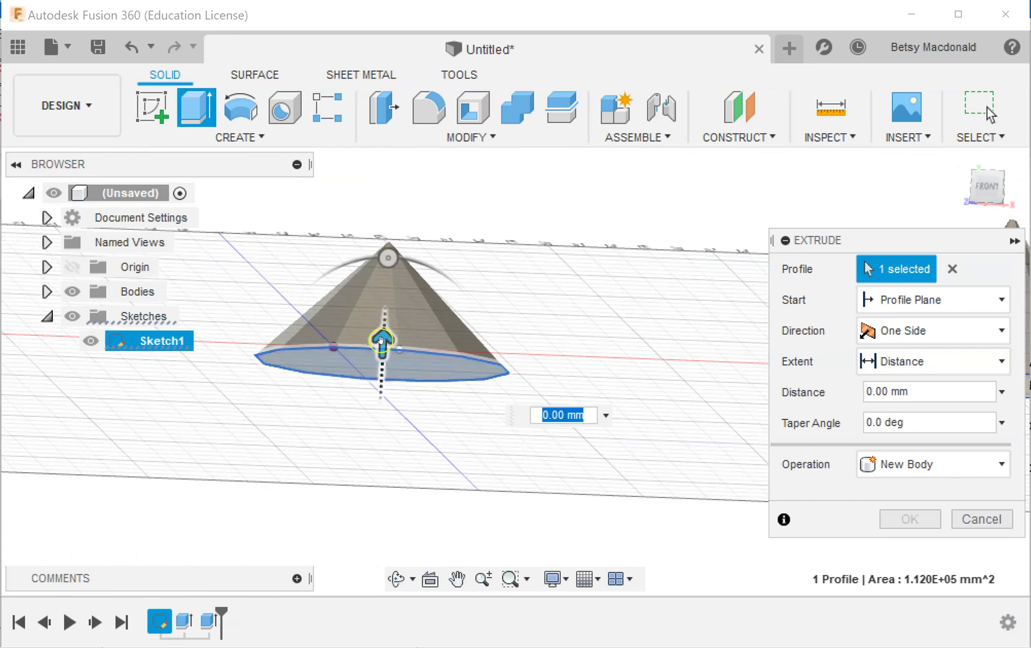
text(100)
key(Return)
drag(389, 291, 403, 432)
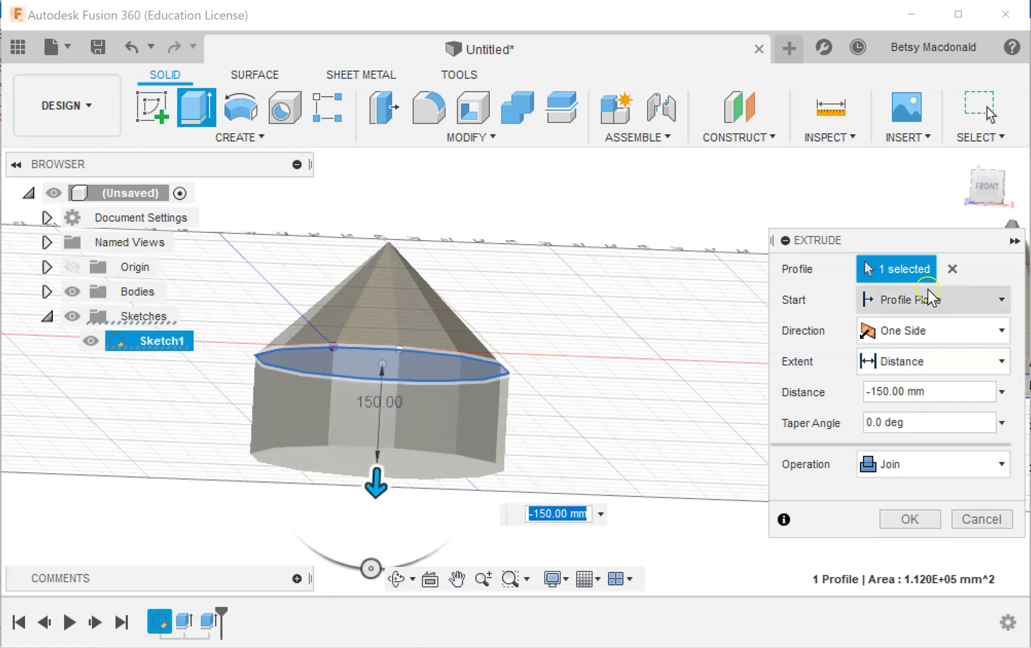
click(892, 303)
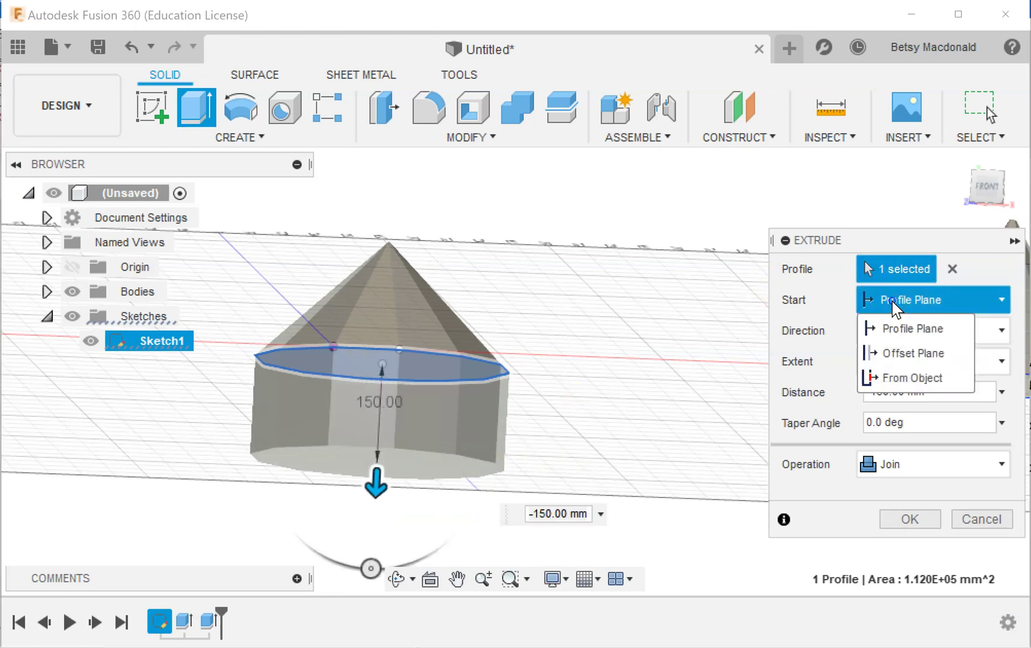
click(898, 353)
drag(376, 486, 383, 462)
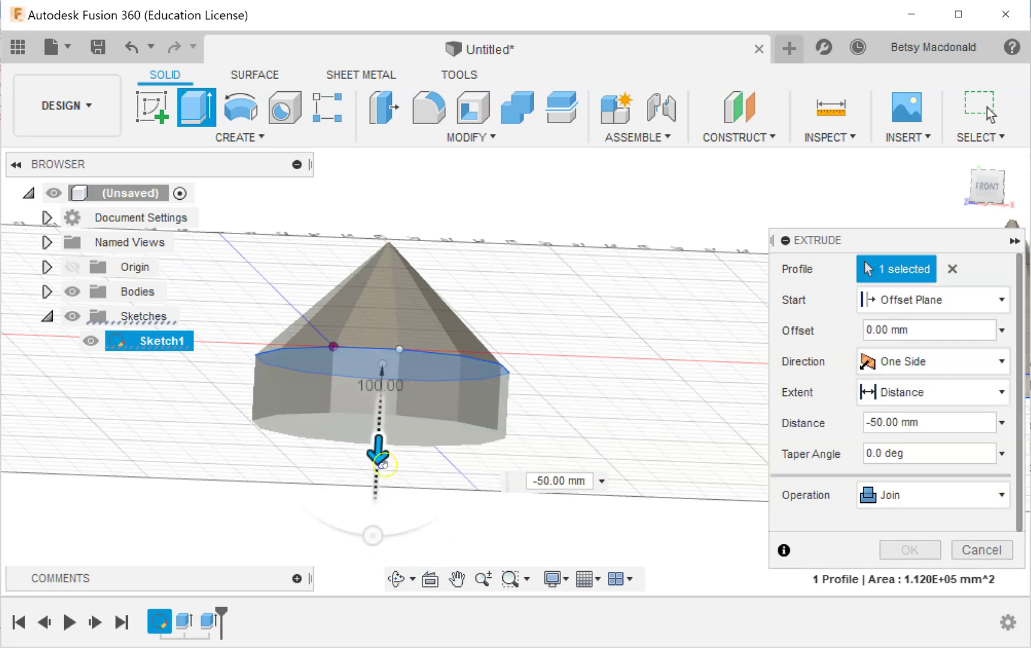
click(990, 549)
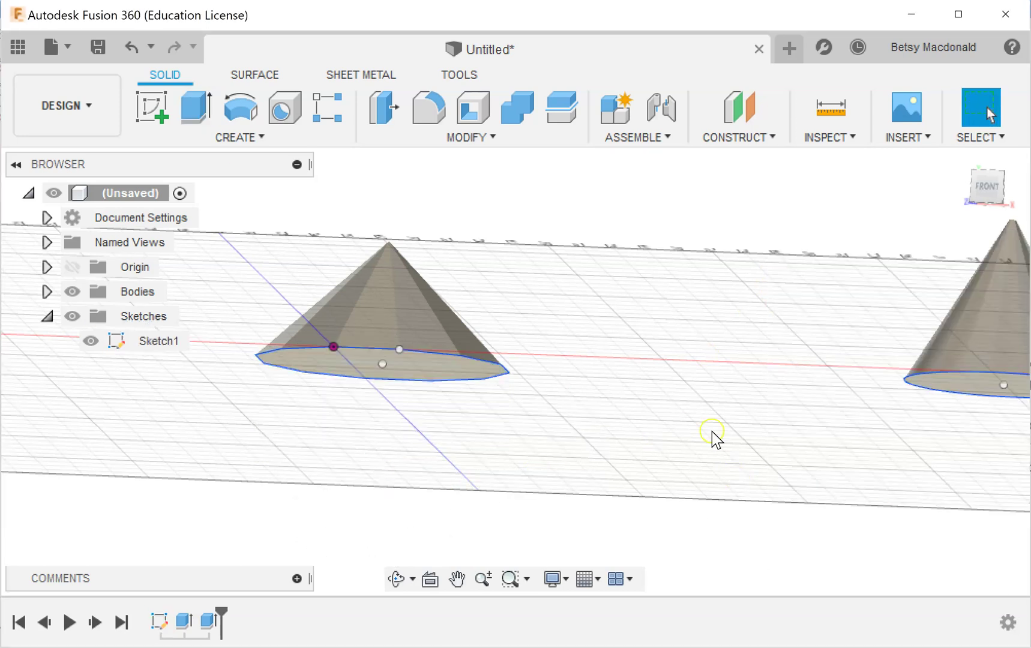
Try to extrude the pyramid's twelve-sided base profile with the extent set to All and the operation set to Join.
click(396, 106)
click(412, 365)
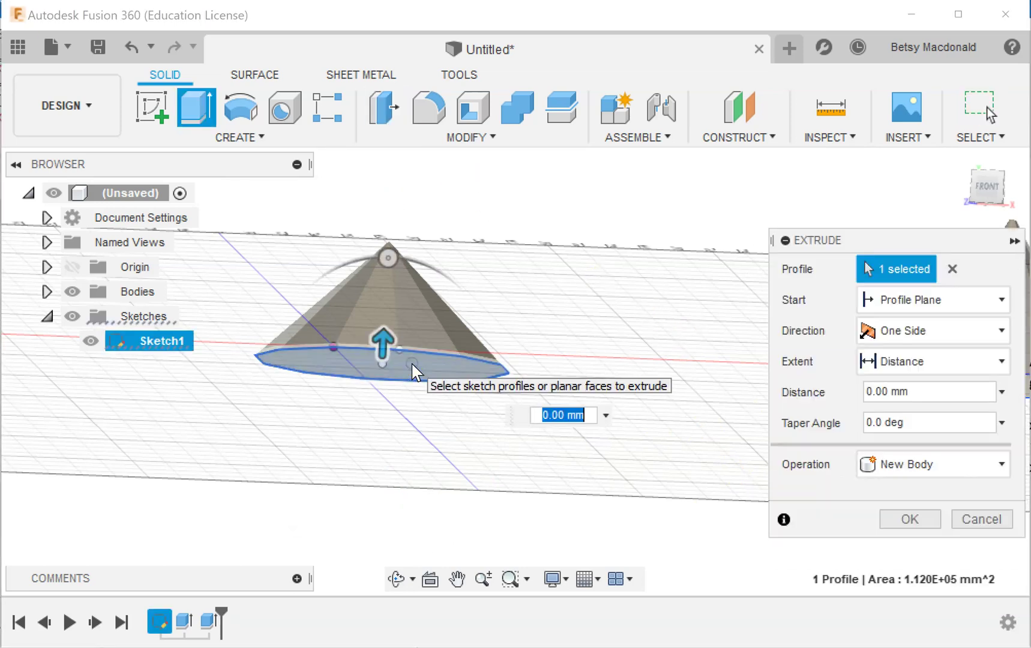
click(939, 360)
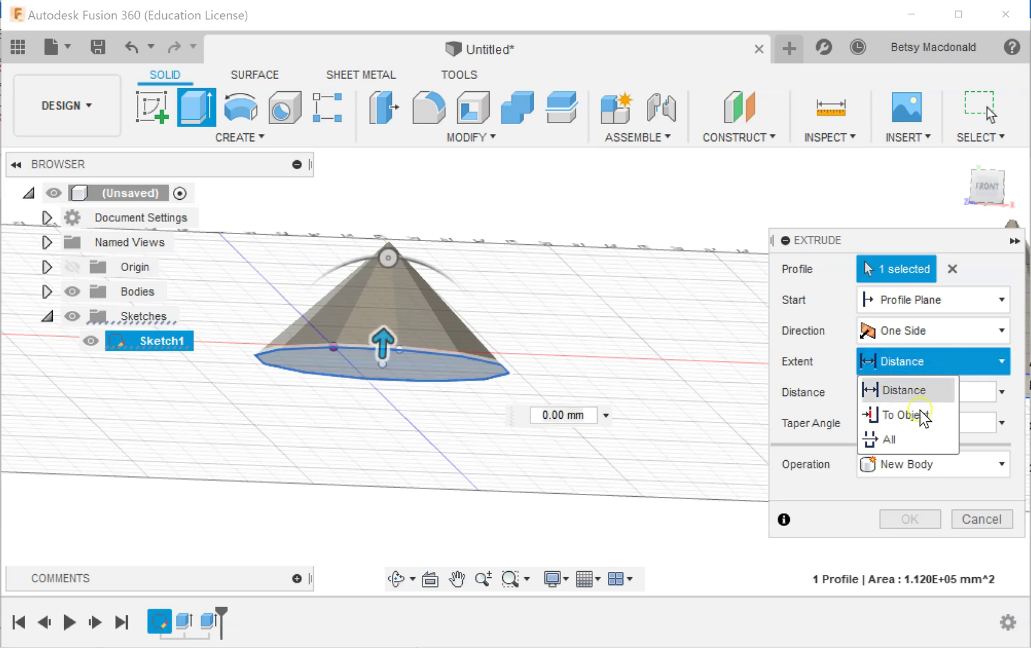
click(912, 440)
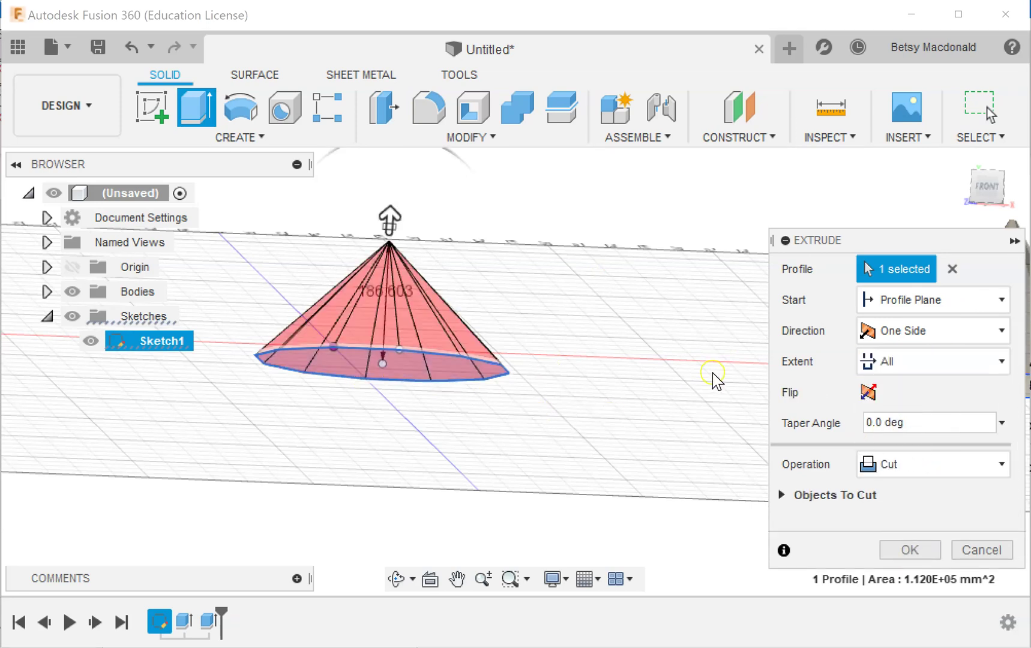
click(911, 462)
click(906, 495)
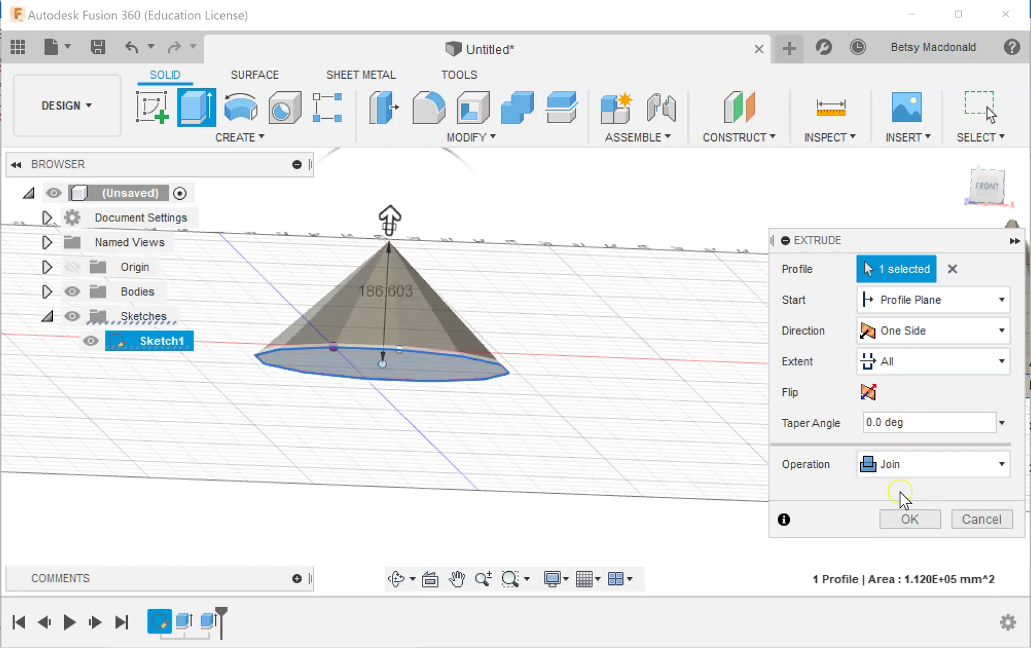
key(Return)
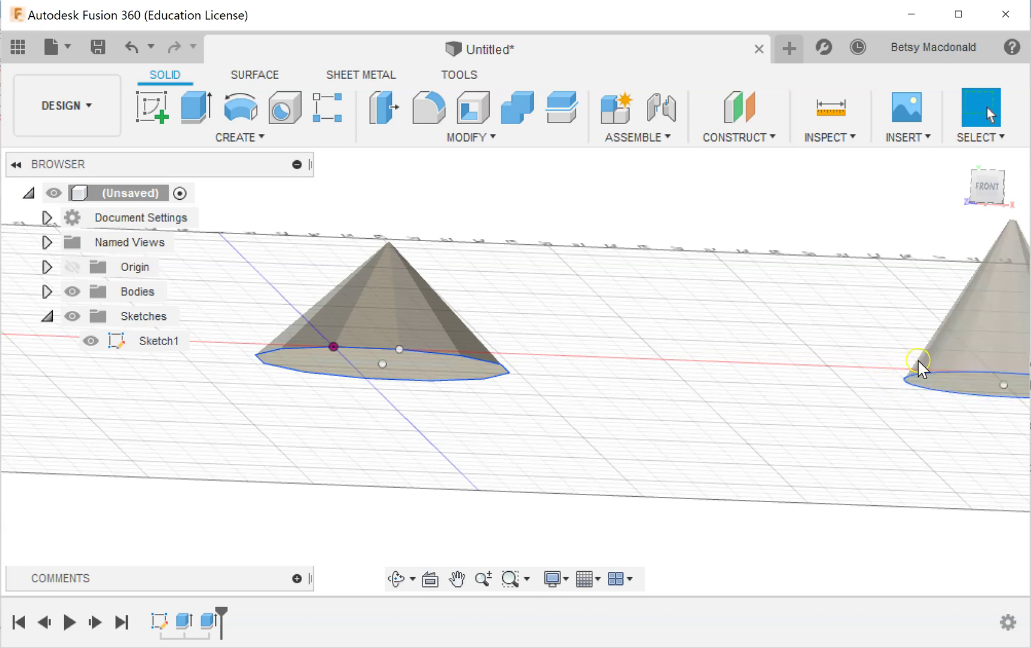
click(384, 108)
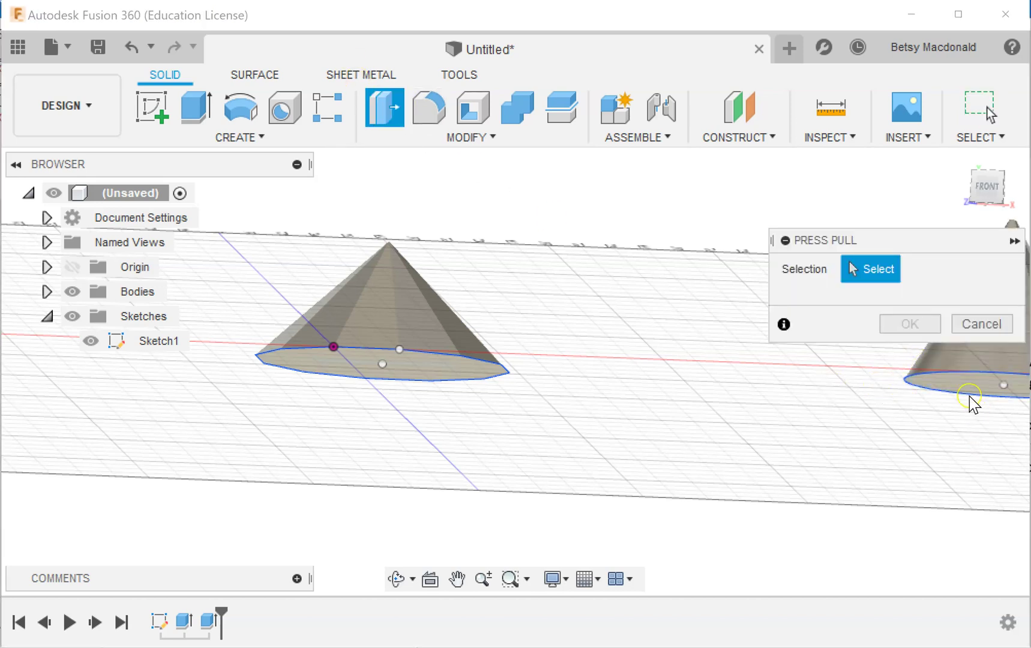
click(958, 383)
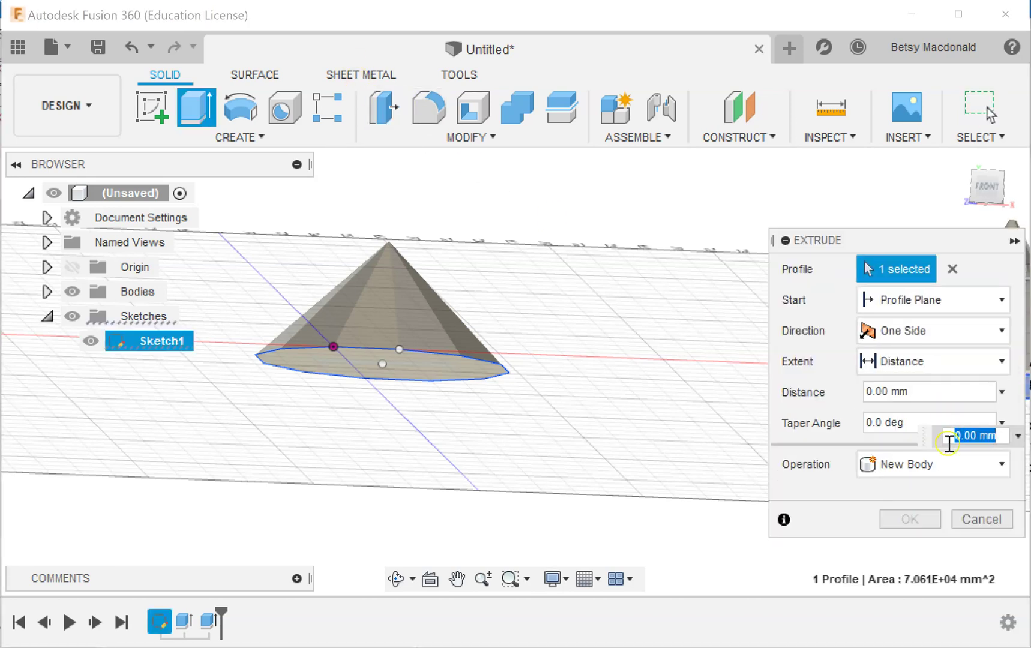
drag(892, 241, 706, 240)
drag(1004, 364, 990, 445)
drag(996, 505, 1004, 367)
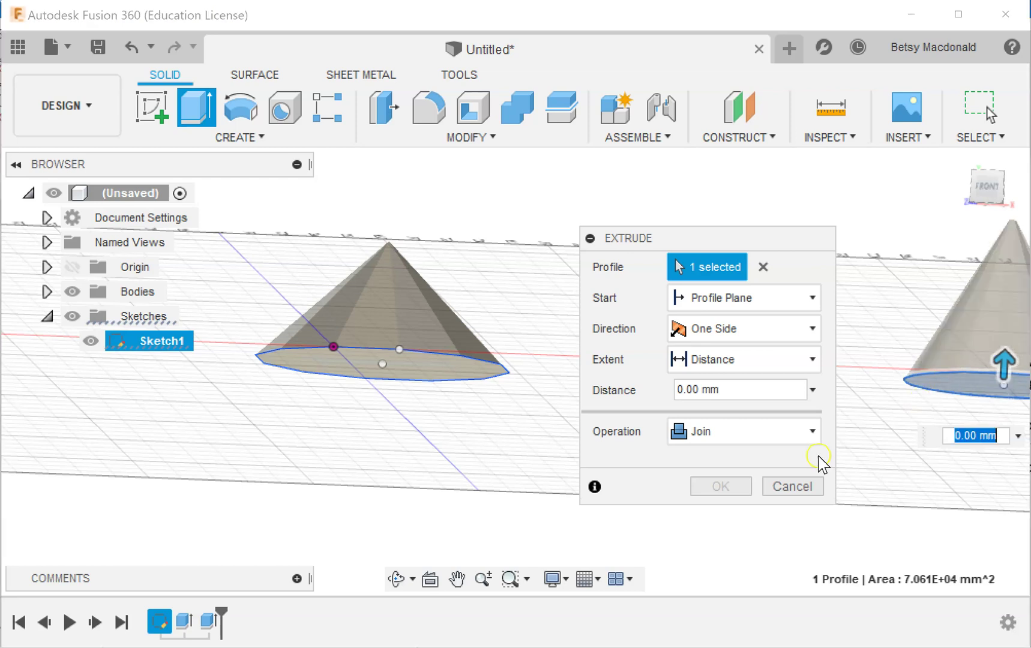
click(749, 420)
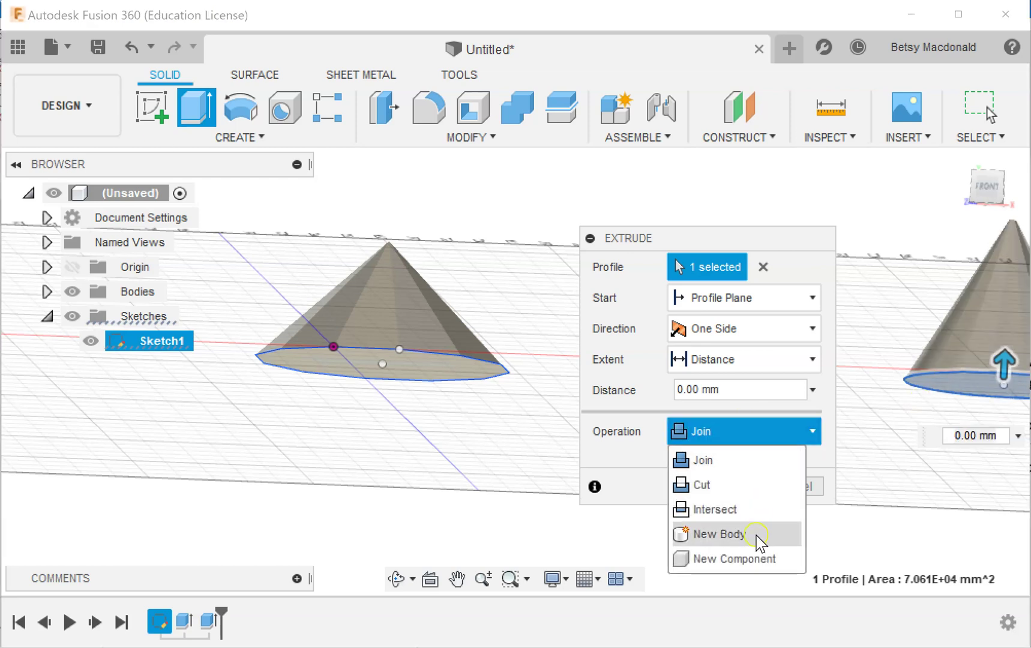
click(746, 298)
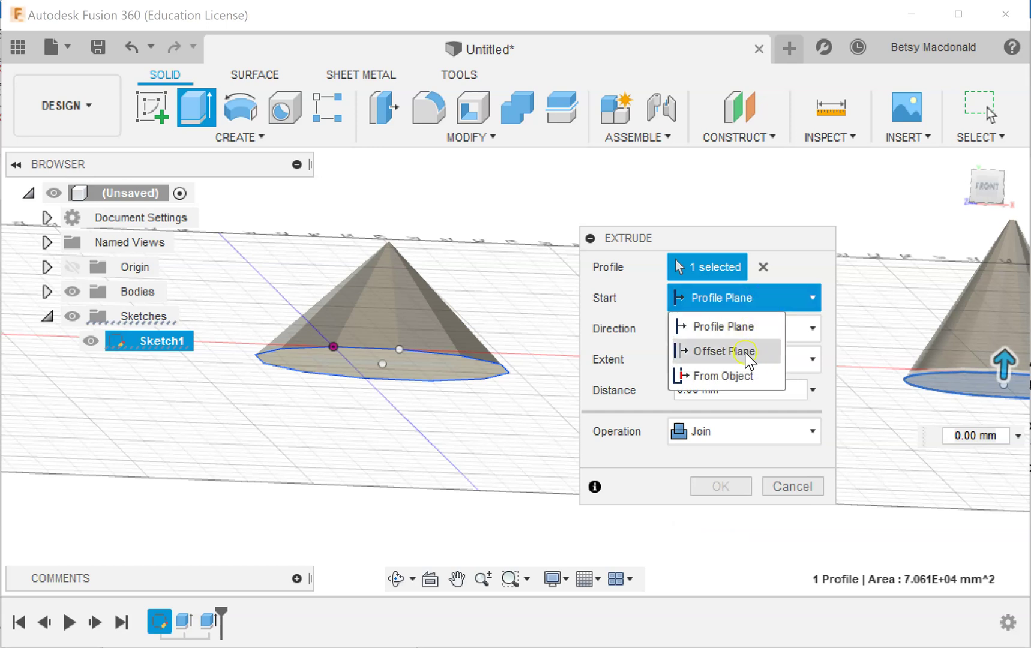
click(744, 375)
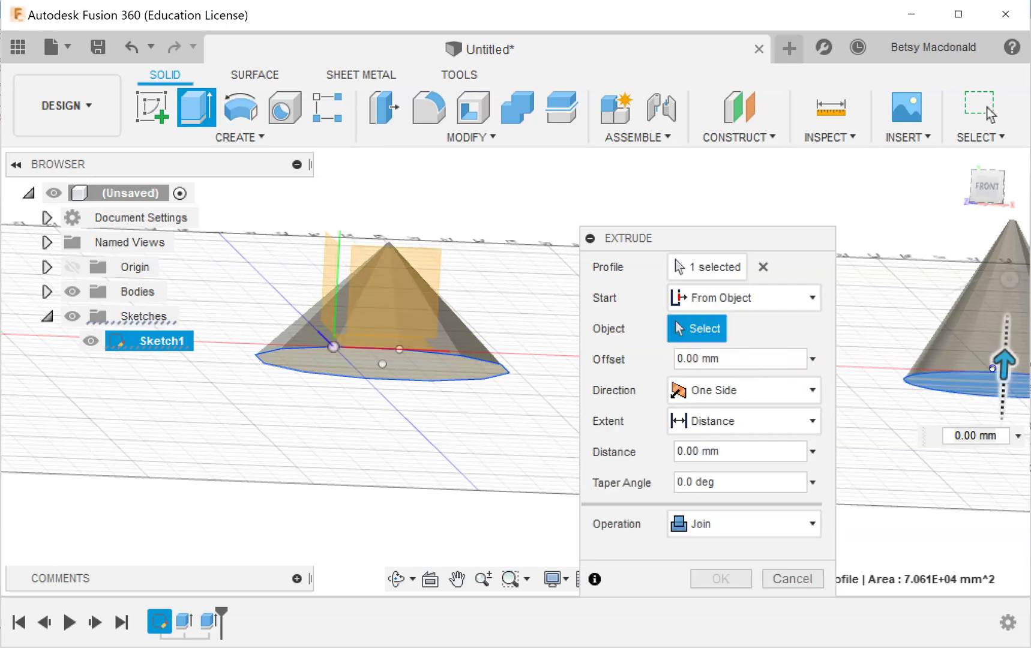
drag(993, 368, 975, 506)
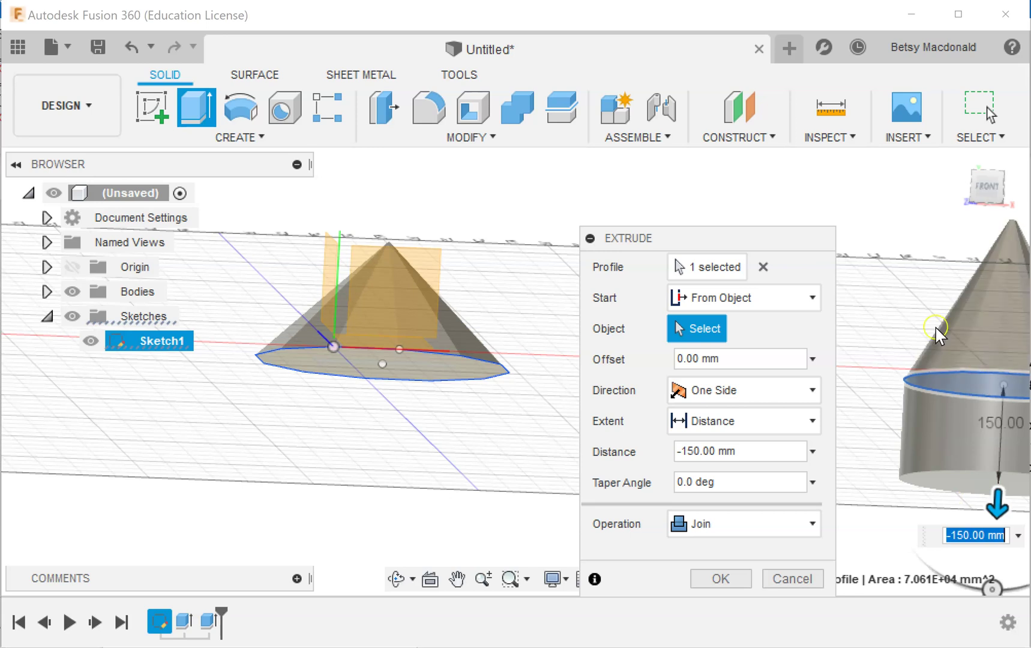
click(790, 580)
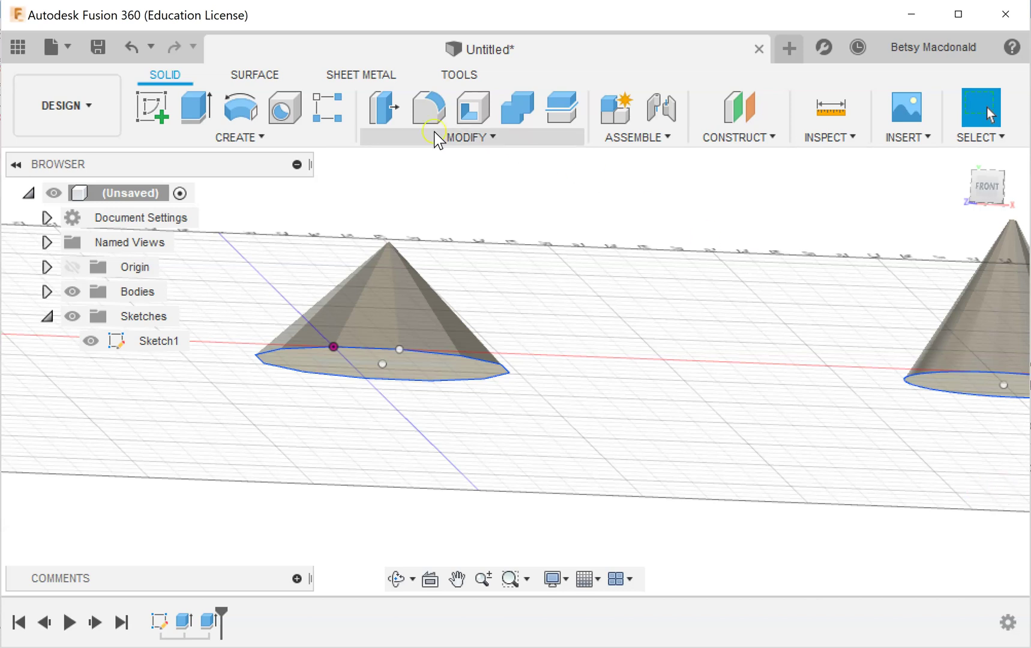
Extrude the twelve-sided base profile 200 mm downward without taper, joining it to the pyramid.
click(198, 113)
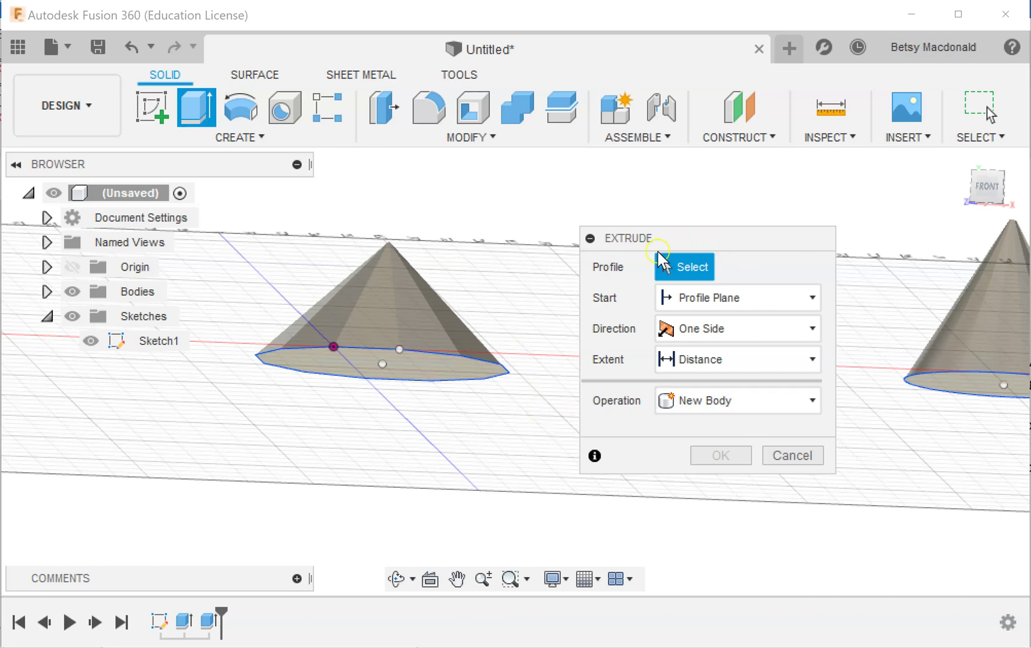
click(408, 366)
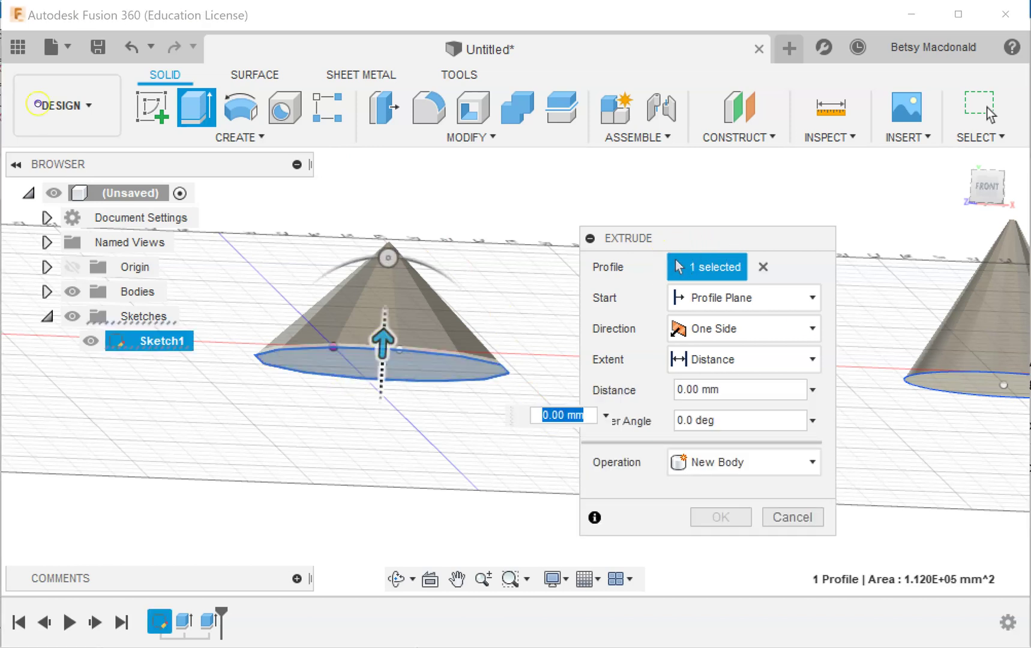
drag(382, 345, 349, 479)
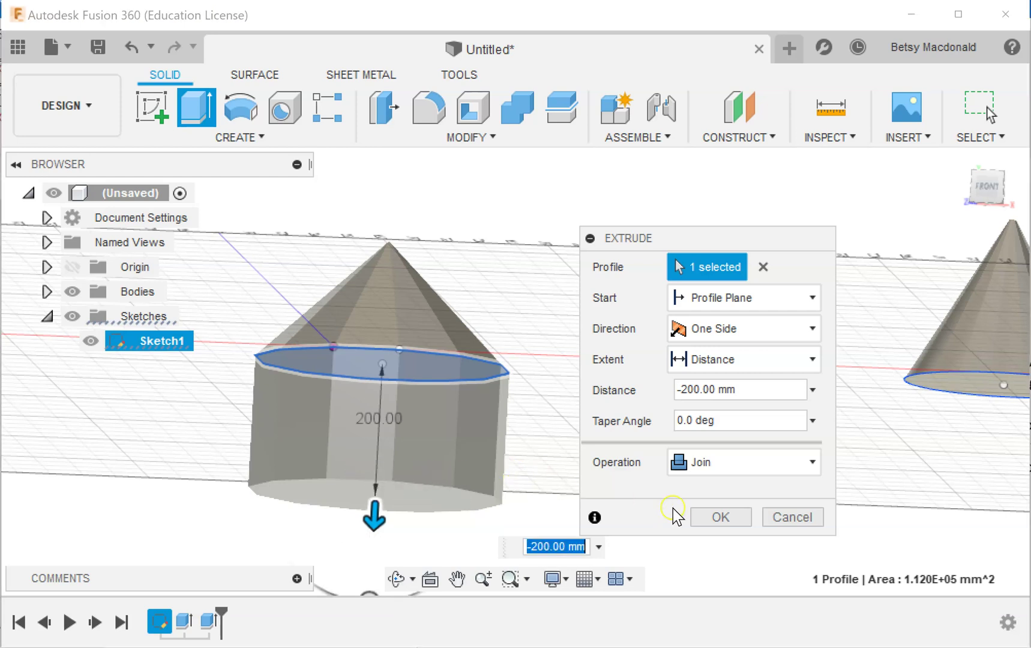
click(710, 518)
click(739, 524)
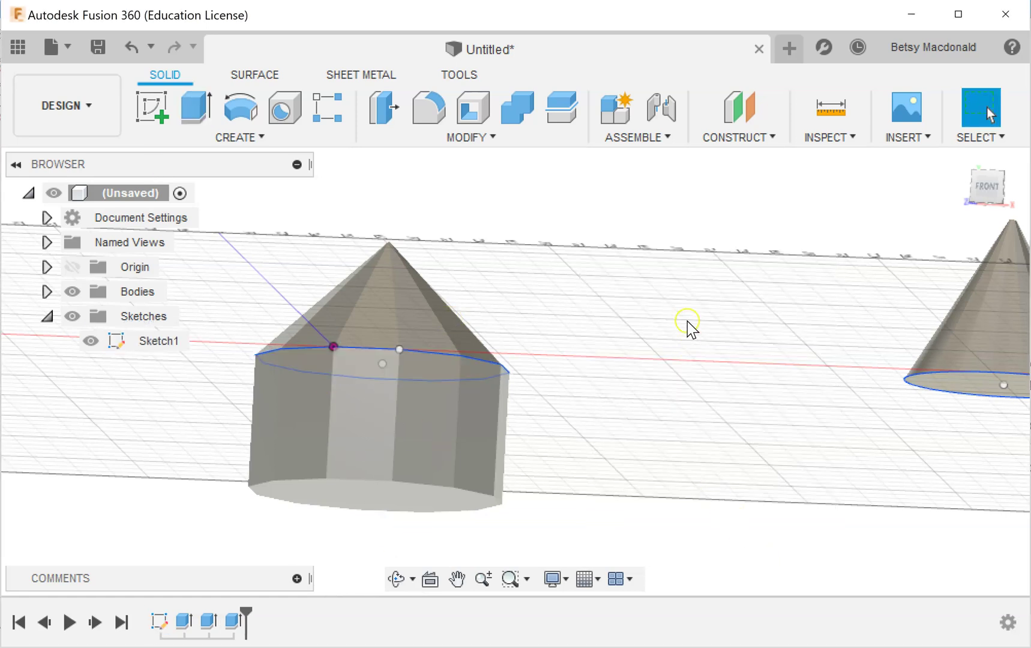
click(1001, 175)
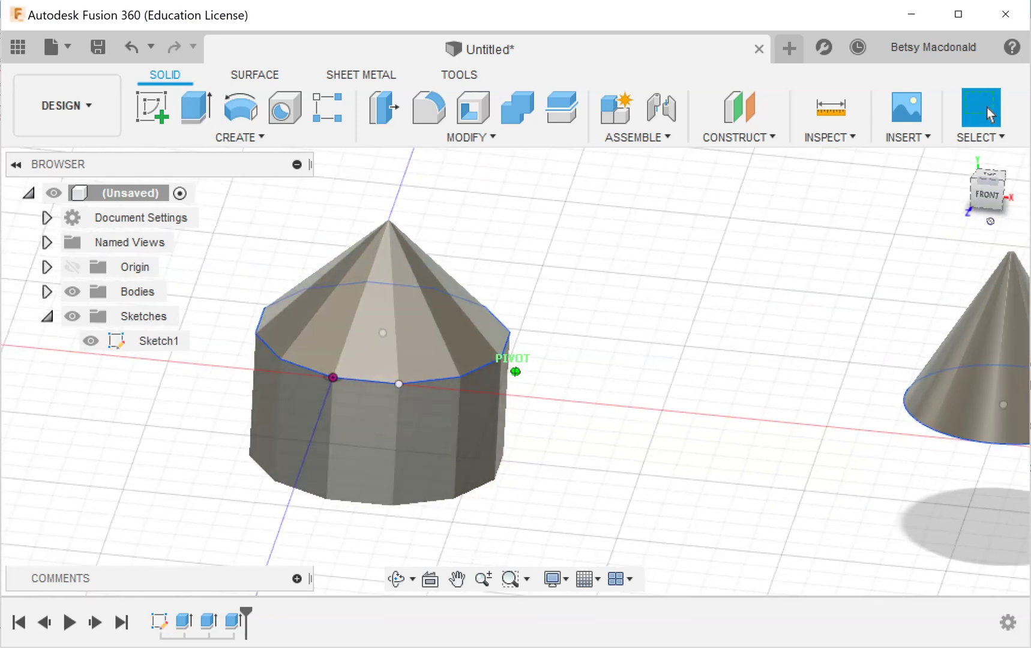
shift+middle_drag(607, 493, 618, 499)
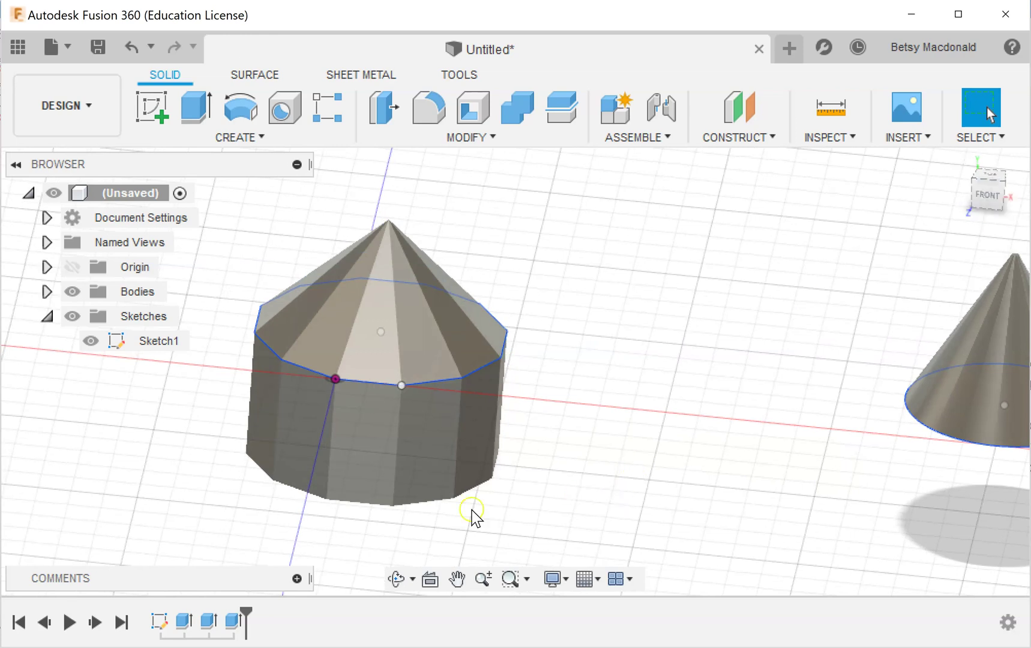